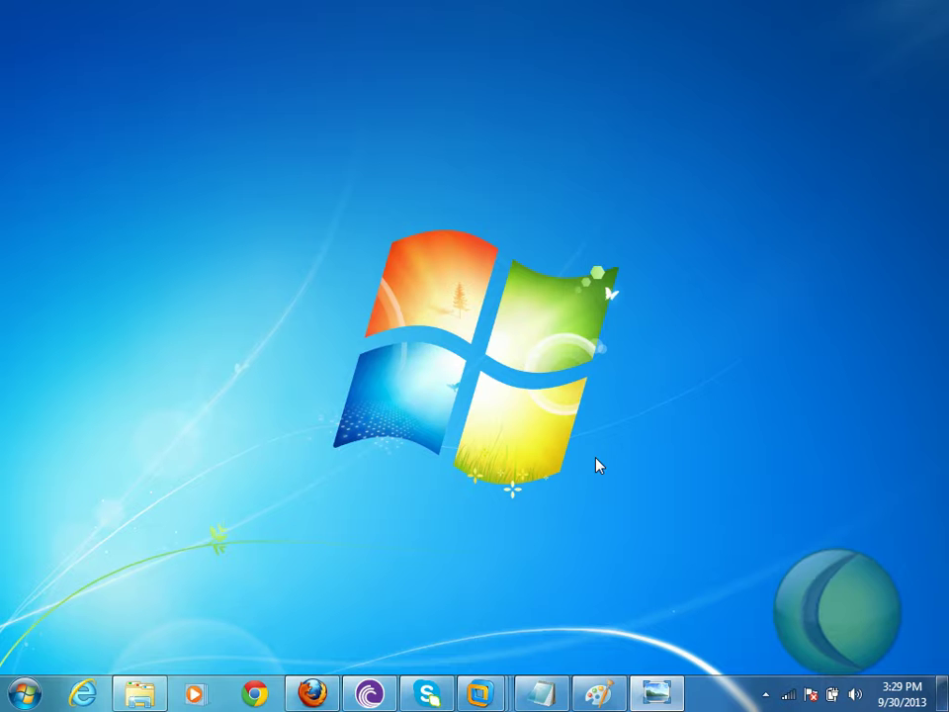
Fill the empty bullet in the Notepad notes with "DHCP is a client server protocol, which Dynamically configures client computers with temporary IP address.".
{"action": "left_click", "coordinate": [541, 692]}
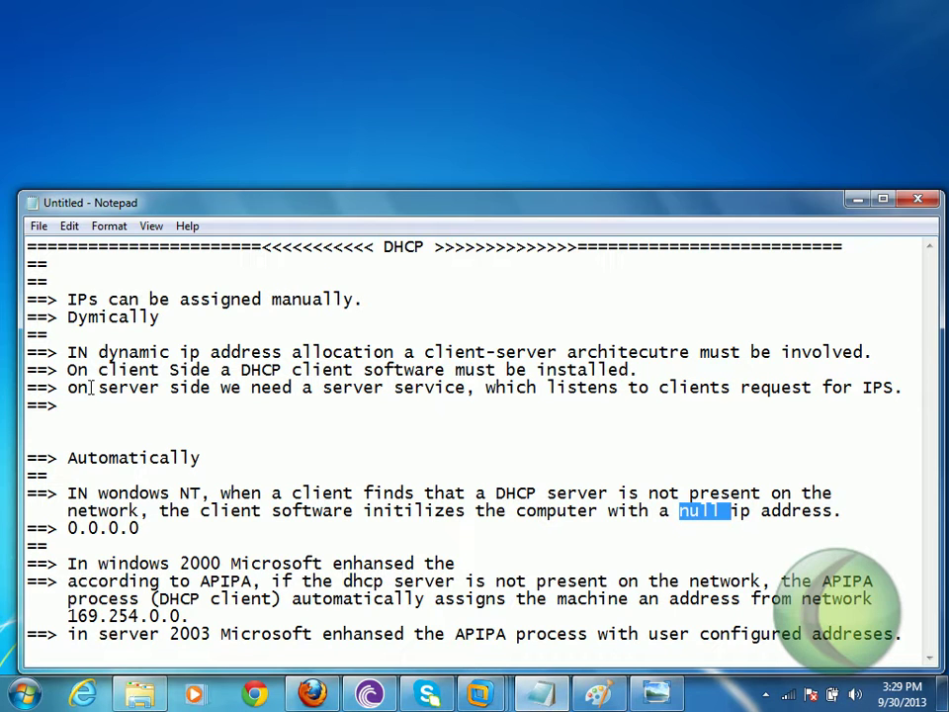
{"action": "left_click", "coordinate": [92, 413]}
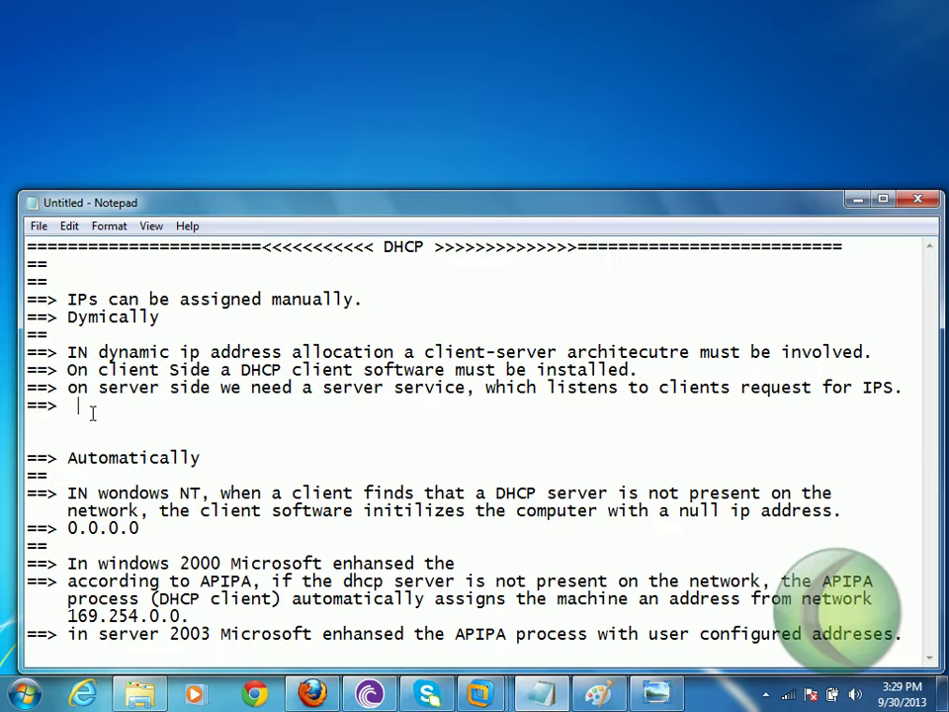
{"action": "key", "text": "BackSpace"}
{"action": "type", "text": "DHCP is a client ser"}
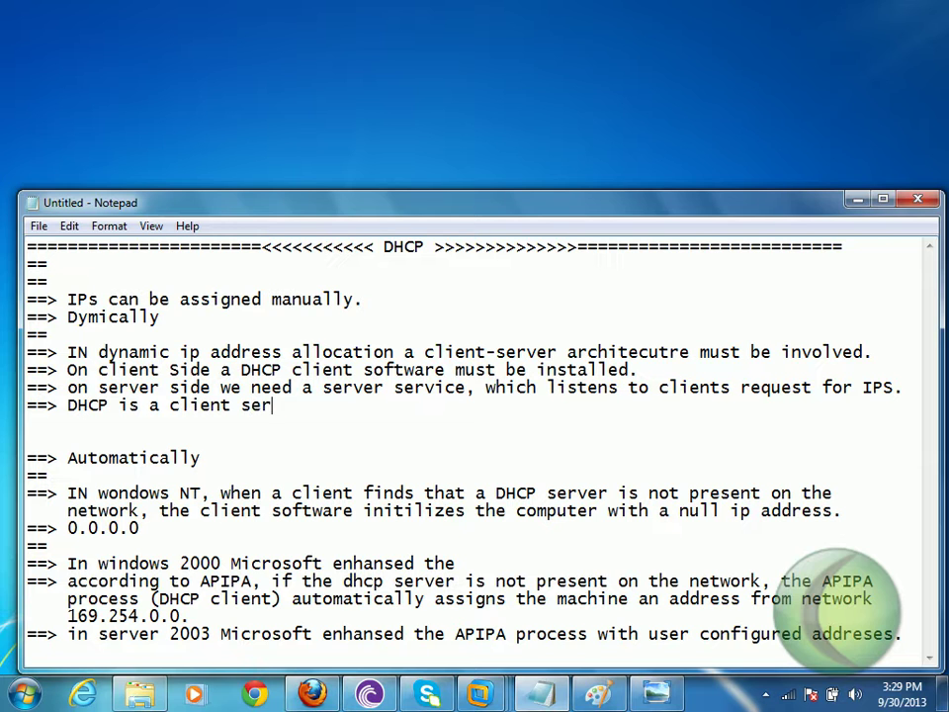
{"action": "type", "text": "ver protocol"}
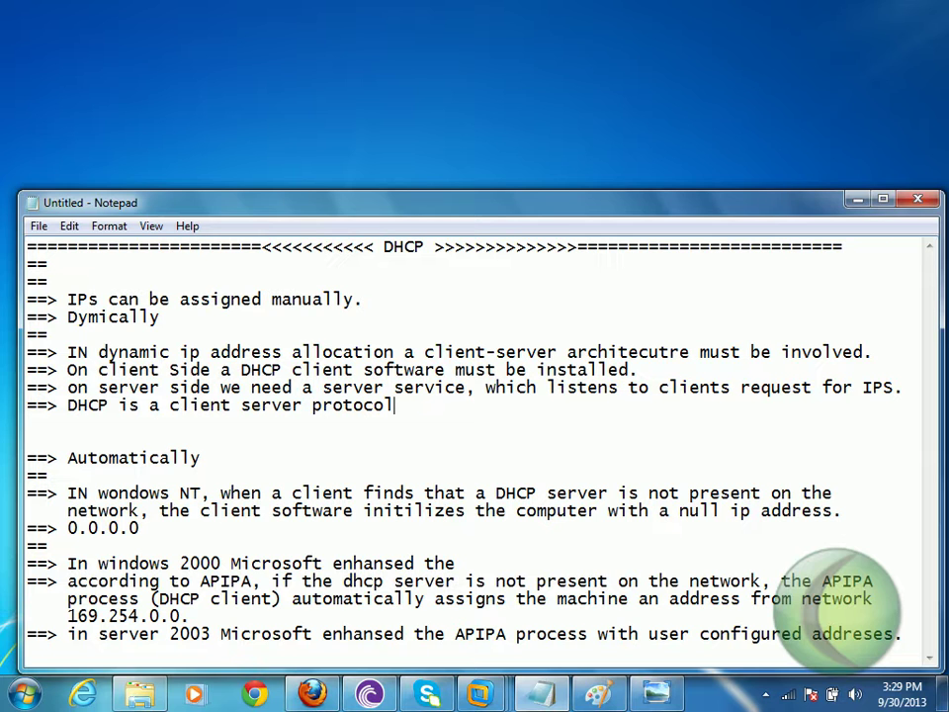
{"action": "type", "text": ", which Dy"}
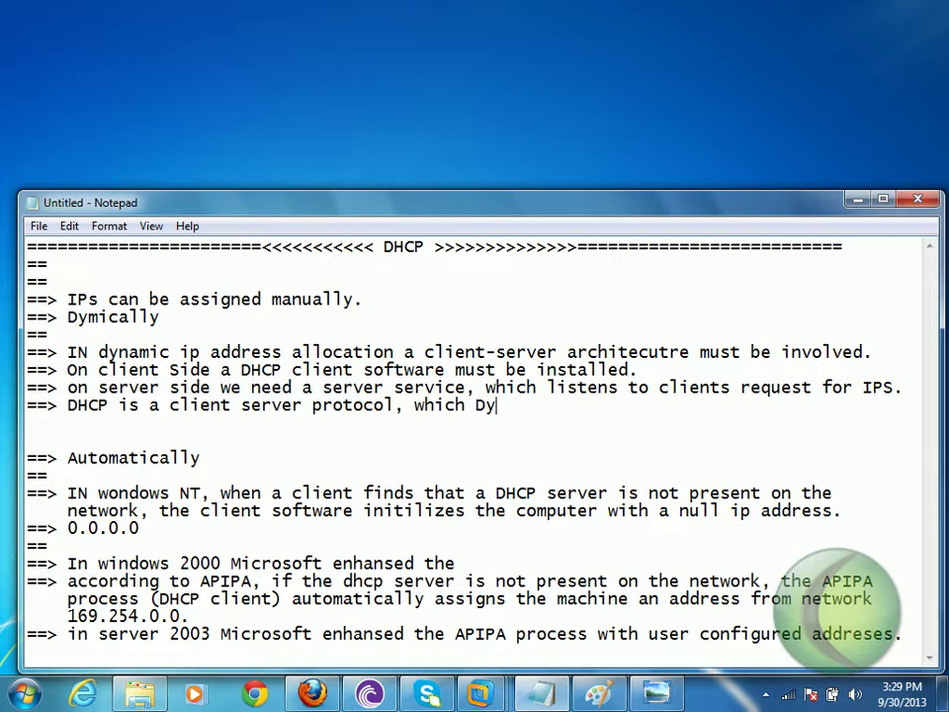
{"action": "type", "text": "namically "}
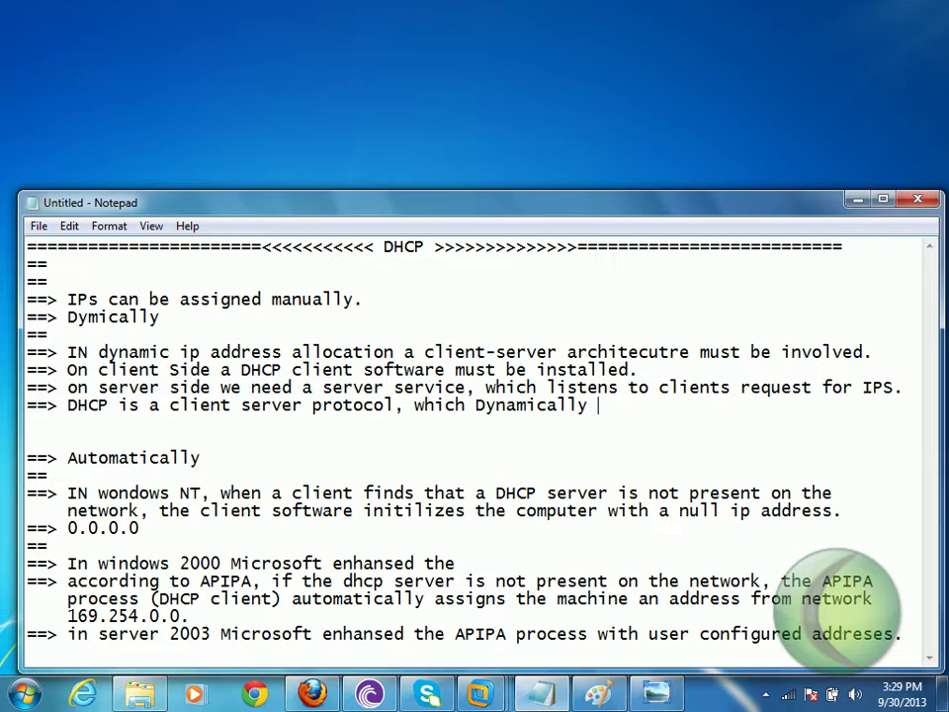
{"action": "type", "text": "configures clients"}
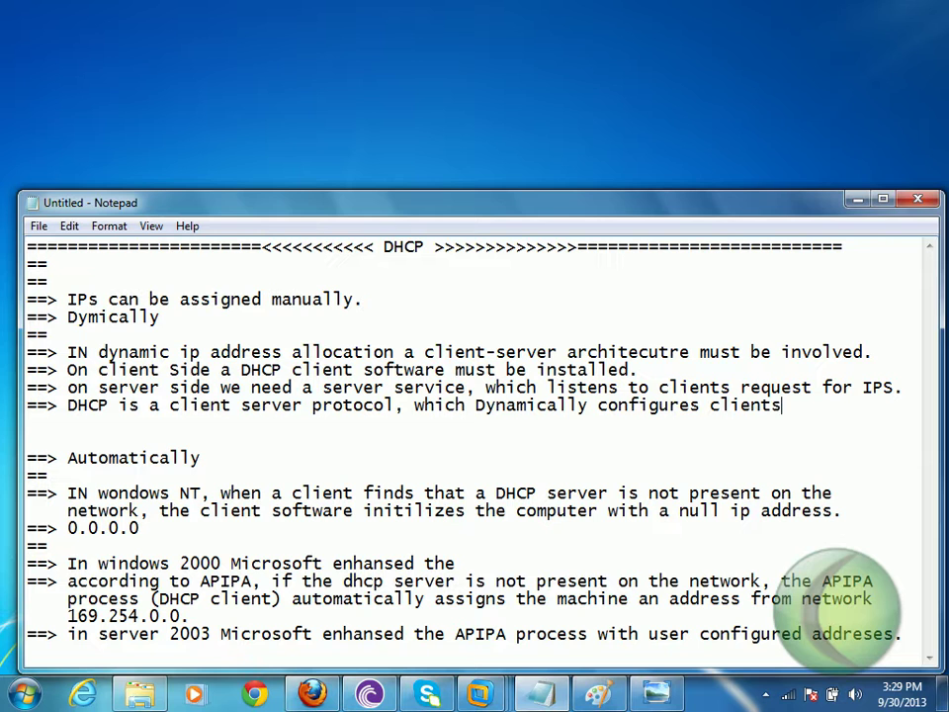
{"action": "key", "text": "BackSpace"}
{"action": "type", "text": "computer"}
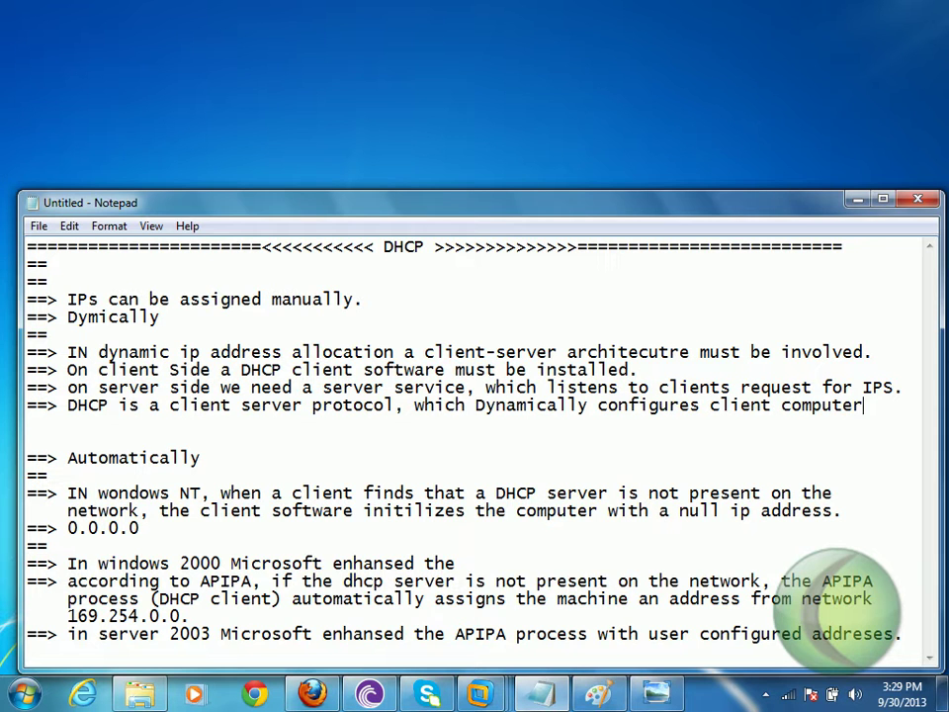
{"action": "type", "text": "s with te"}
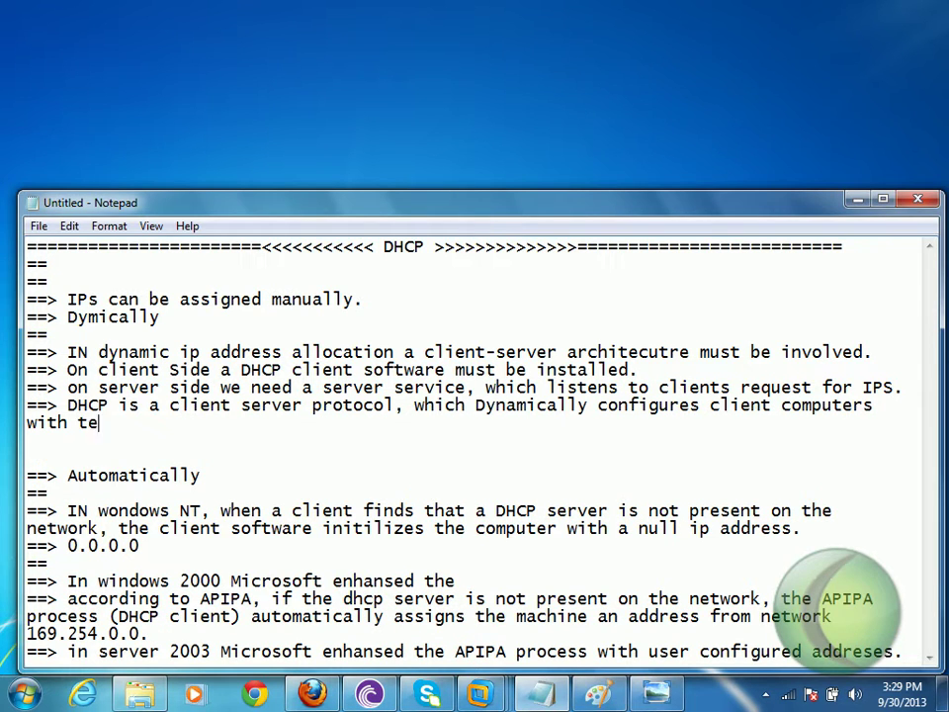
{"action": "type", "text": "mporary "}
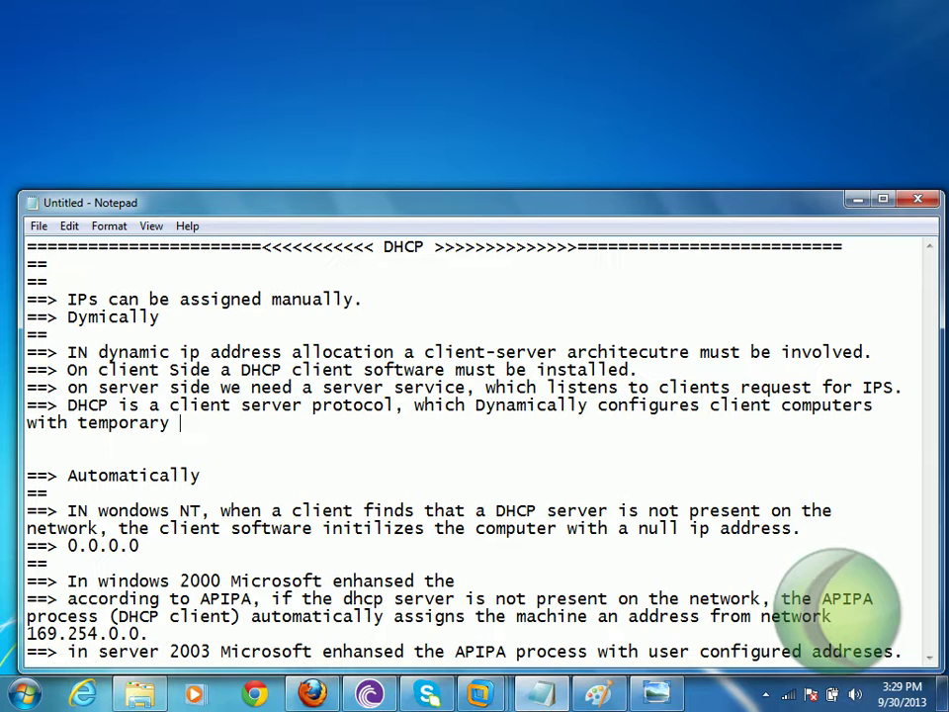
{"action": "type", "text": "IP address."}
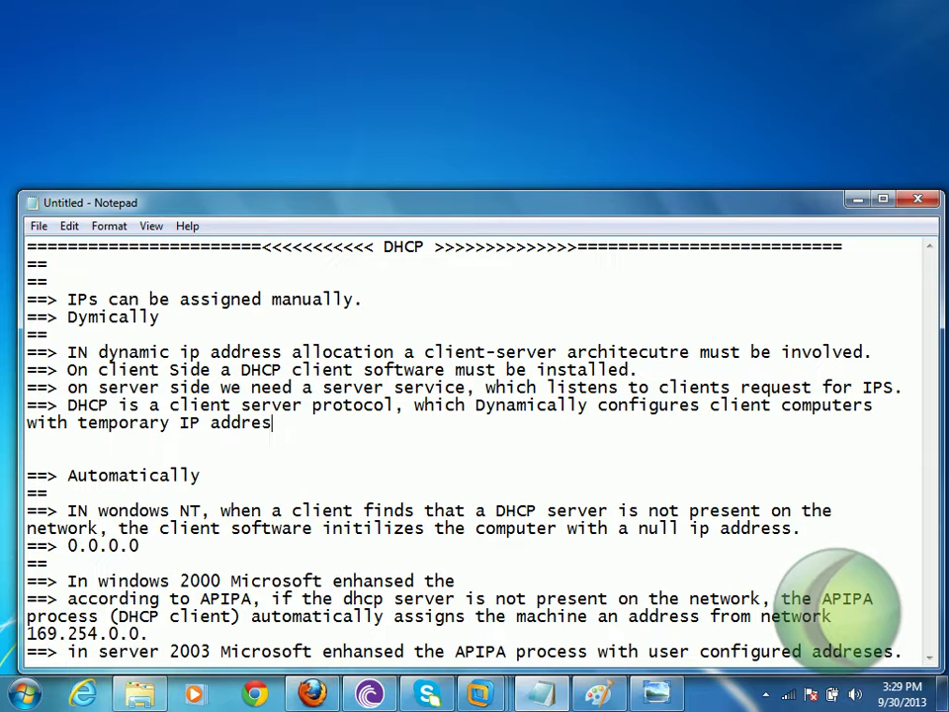
Indent the wrapped line "with temporary IP address." so it aligns with the bullet text above it.
{"action": "left_click", "coordinate": [284, 422]}
{"action": "key", "text": "Left"}
{"action": "key", "text": "Left"}
{"action": "key", "text": "Left"}
{"action": "key", "text": "Left"}
{"action": "key", "text": "Left"}
{"action": "key", "text": "Left"}
{"action": "key", "text": "Left"}
{"action": "key", "text": "Left"}
{"action": "key", "text": "Left"}
{"action": "key", "text": "Left"}
{"action": "key", "text": "Left"}
{"action": "key", "text": "Left"}
{"action": "key", "text": "Left"}
{"action": "key", "text": "Left"}
{"action": "key", "text": "Left"}
{"action": "key", "text": "Left"}
{"action": "key", "text": "Left"}
{"action": "key", "text": "Left"}
{"action": "key", "text": "Left"}
{"action": "key", "text": "Left"}
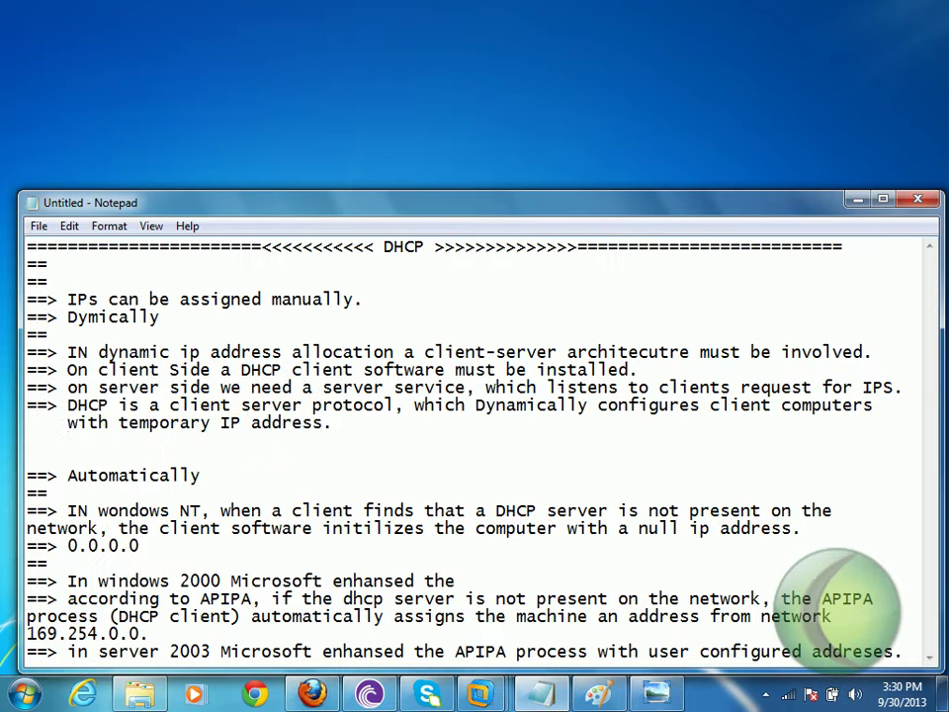
{"action": "key", "text": "BackSpace"}
{"action": "key", "text": "BackSpace"}
Add a new "==>" bullet below it reading "DHCP uses UDP on the transport layer (68,69)".
{"action": "key", "text": "Right"}
{"action": "key", "text": "Right"}
{"action": "key", "text": "Right"}
{"action": "key", "text": "Right"}
{"action": "key", "text": "Right"}
{"action": "key", "text": "Right"}
{"action": "key", "text": "Right"}
{"action": "key", "text": "Right"}
{"action": "key", "text": "Right"}
{"action": "key", "text": "Right"}
{"action": "key", "text": "Right"}
{"action": "key", "text": "Right"}
{"action": "key", "text": "Right"}
{"action": "key", "text": "Right"}
{"action": "key", "text": "Right"}
{"action": "key", "text": "Right"}
{"action": "key", "text": "Right"}
{"action": "key", "text": "Right"}
{"action": "key", "text": "Right"}
{"action": "key", "text": "Right"}
{"action": "key", "text": "Right"}
{"action": "key", "text": "Right"}
{"action": "key", "text": "Right"}
{"action": "key", "text": "Return"}
{"action": "type", "text": "==> "}
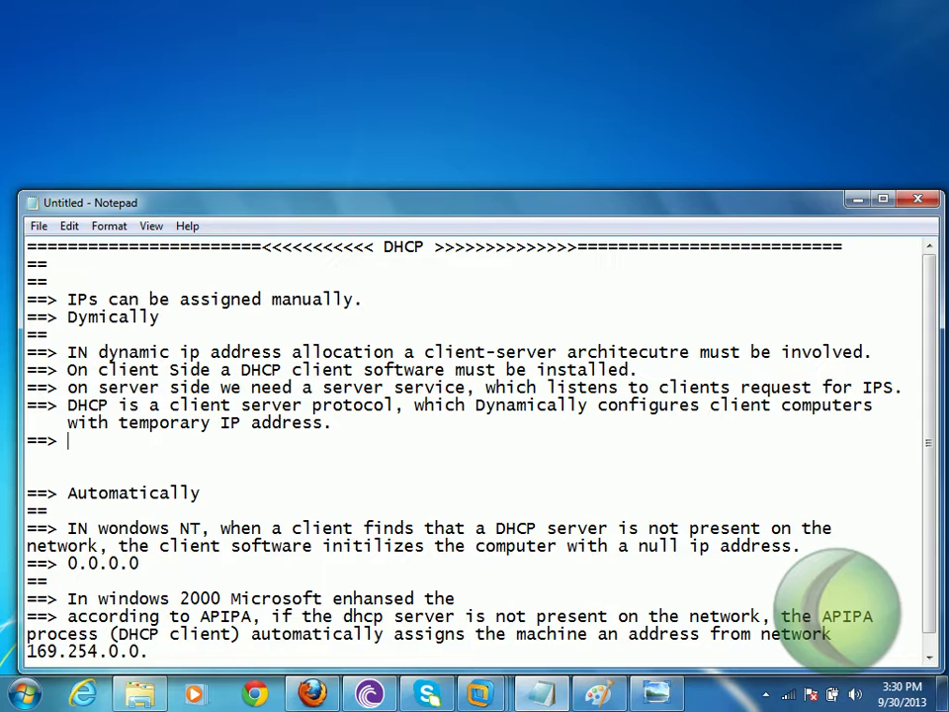
{"action": "type", "text": "DHCP uses "}
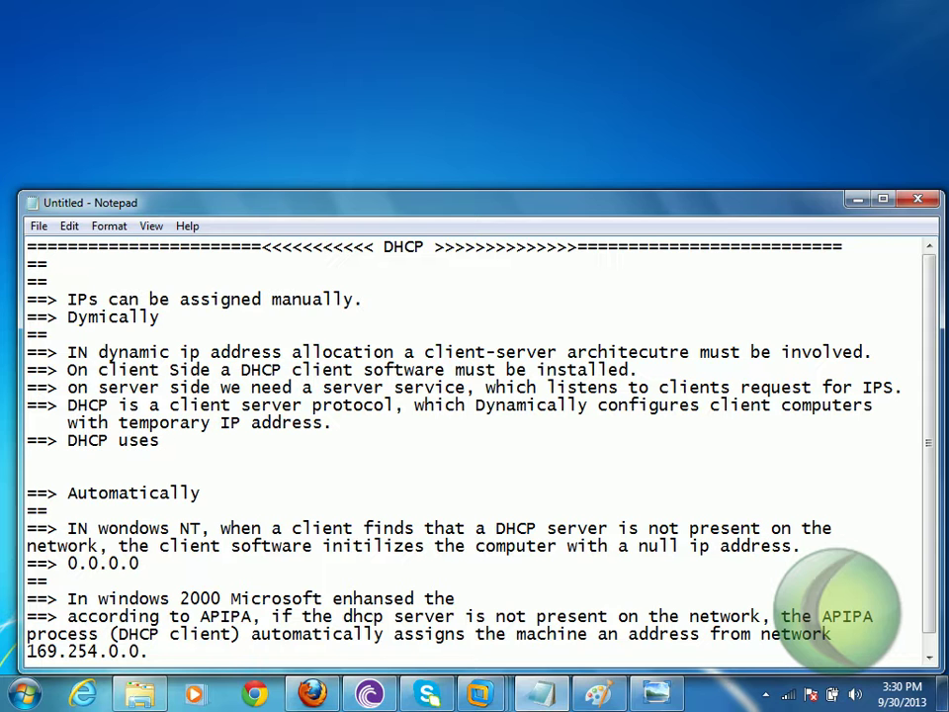
{"action": "type", "text": "UDP on the transport layer"}
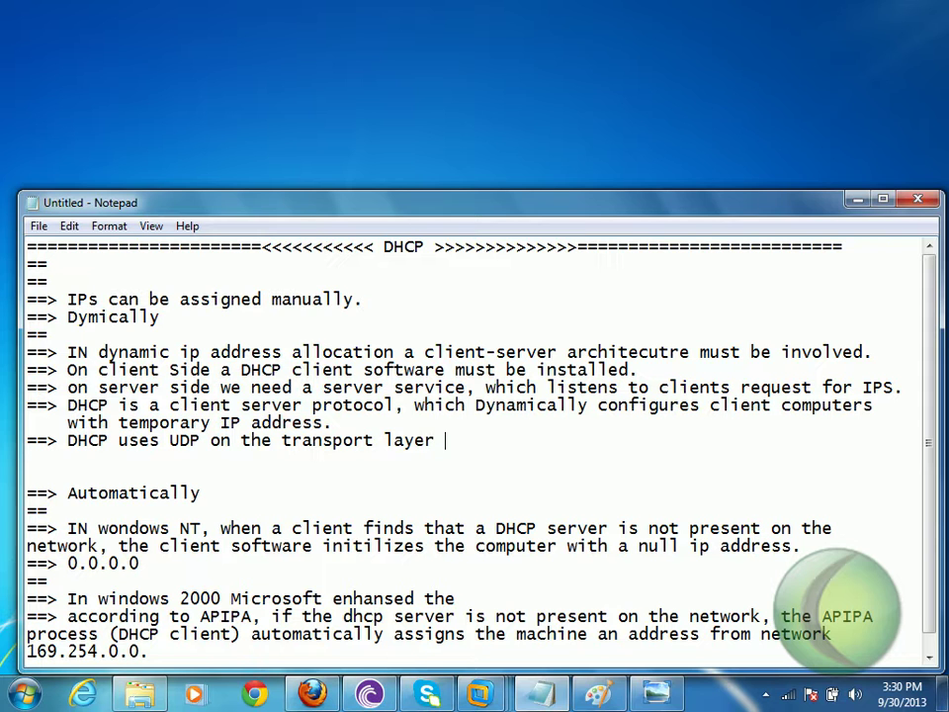
{"action": "type", "text": " (68,69)"}
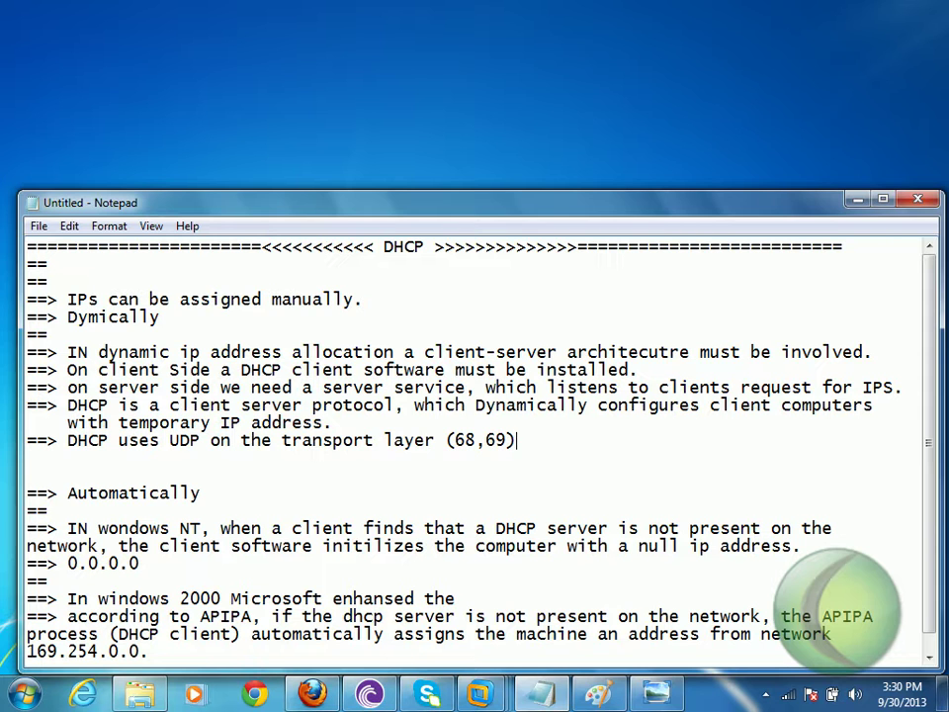
Start another empty "==>" bullet directly below the line about UDP on the transport layer.
{"action": "key", "text": "Return"}
{"action": "type", "text": "=="}
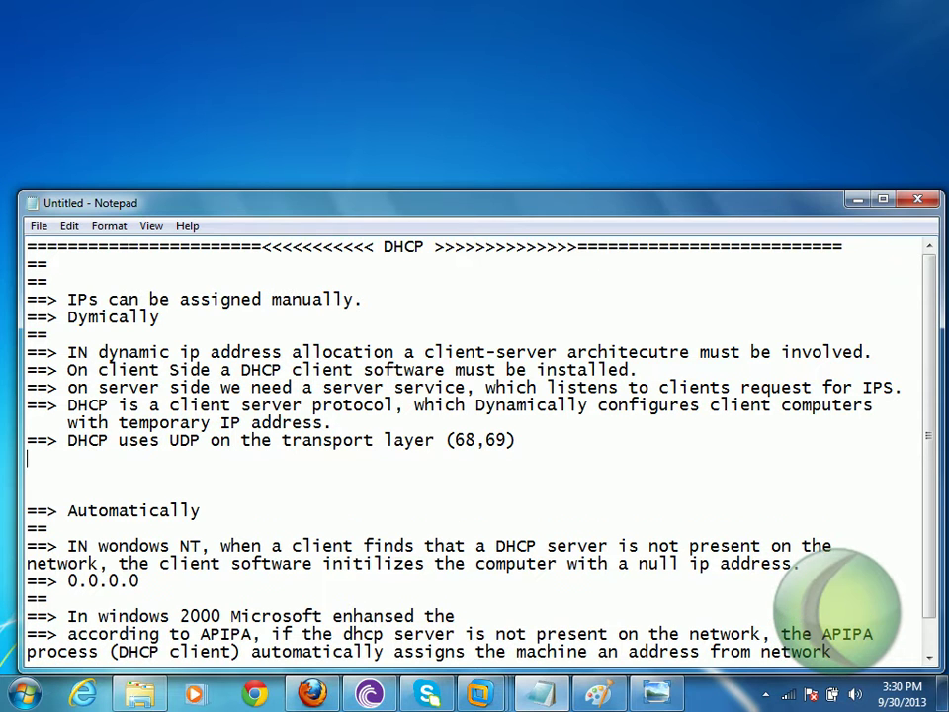
{"action": "type", "text": ">"}
{"action": "left_click", "coordinate": [856, 201]}
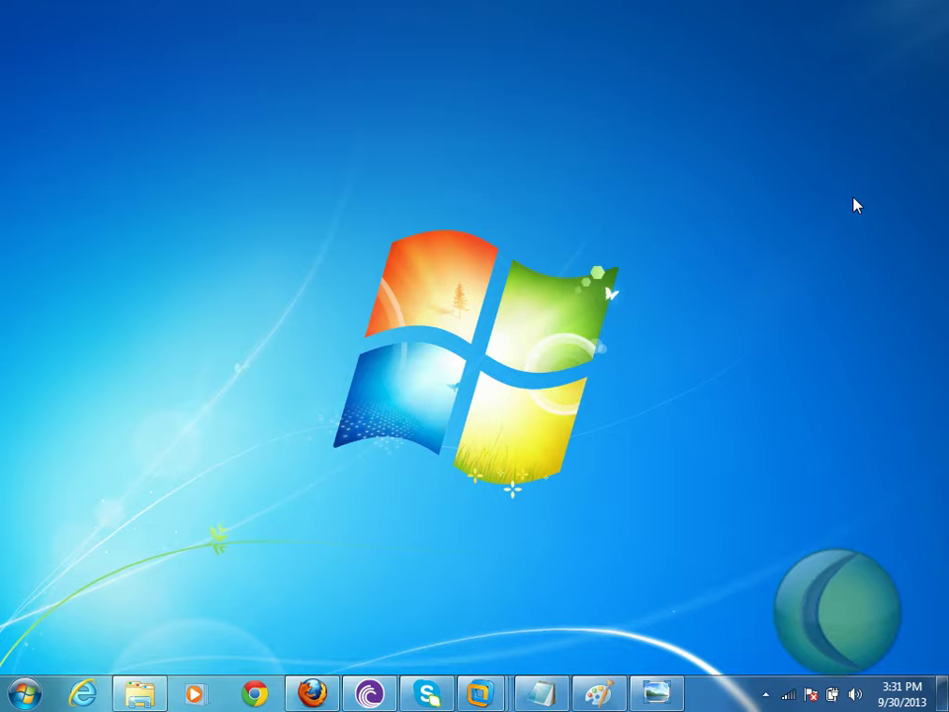
{"action": "left_click", "coordinate": [540, 692]}
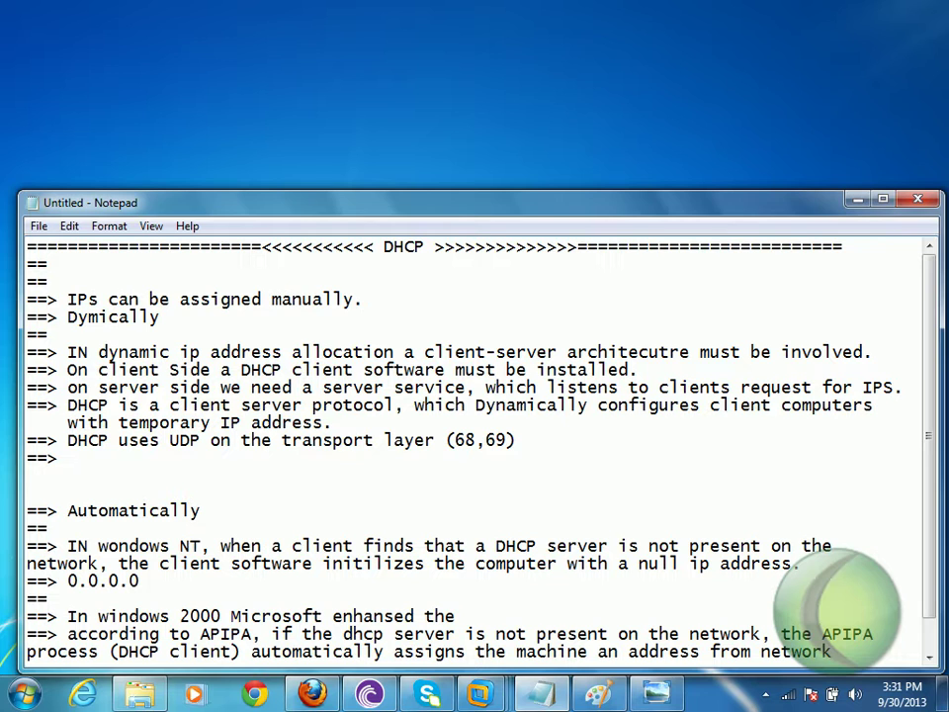
{"action": "type", "text": "on trnasp"}
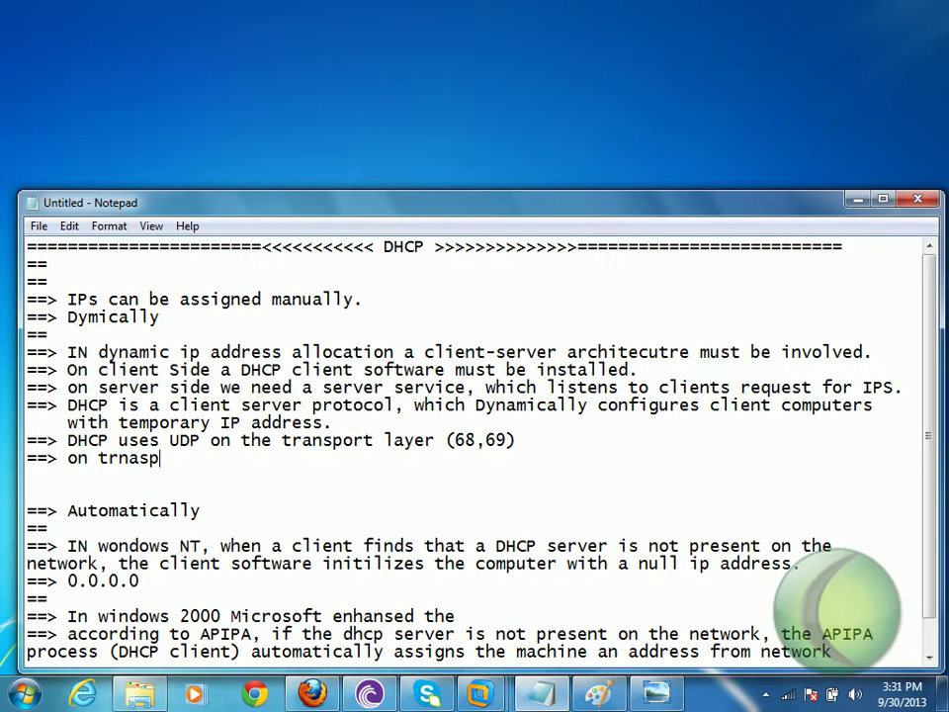
{"action": "type", "text": "ort layer we use"}
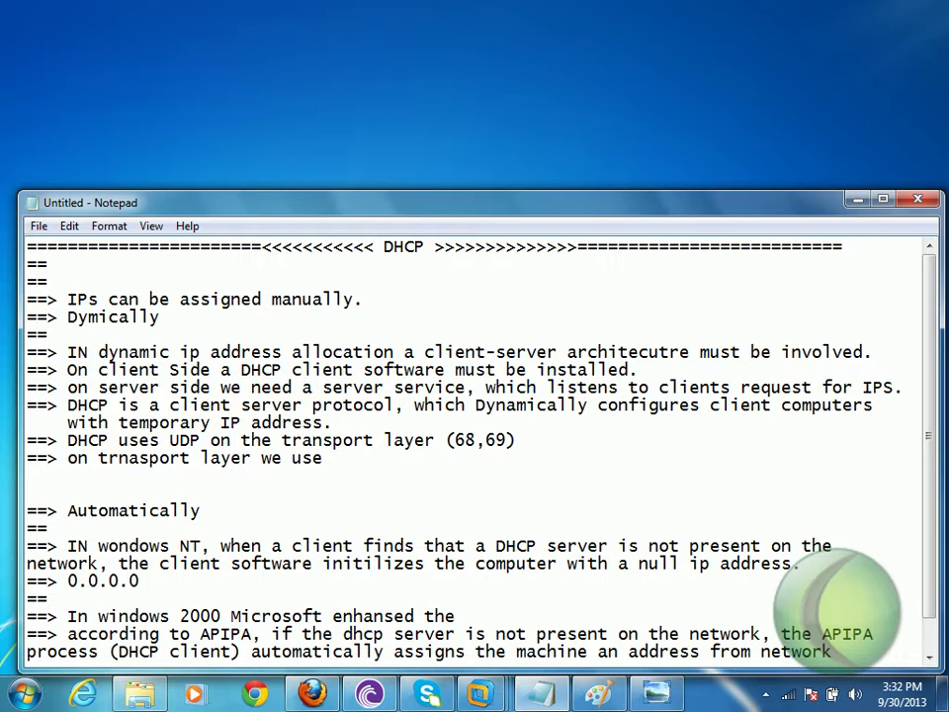
{"action": "key", "text": "BackSpace"}
{"action": "key", "text": "BackSpace"}
{"action": "key", "text": "BackSpace"}
{"action": "key", "text": "BackSpace"}
{"action": "key", "text": "BackSpace"}
{"action": "key", "text": "BackSpace"}
{"action": "key", "text": "BackSpace"}
{"action": "key", "text": "BackSpace"}
{"action": "key", "text": "BackSpace"}
{"action": "key", "text": "BackSpace"}
{"action": "key", "text": "BackSpace"}
{"action": "key", "text": "BackSpace"}
{"action": "key", "text": "BackSpace"}
{"action": "key", "text": "BackSpace"}
{"action": "key", "text": "BackSpace"}
{"action": "key", "text": "BackSpace"}
{"action": "key", "text": "BackSpace"}
{"action": "key", "text": "BackSpace"}
{"action": "key", "text": "BackSpace"}
{"action": "key", "text": "BackSpace"}
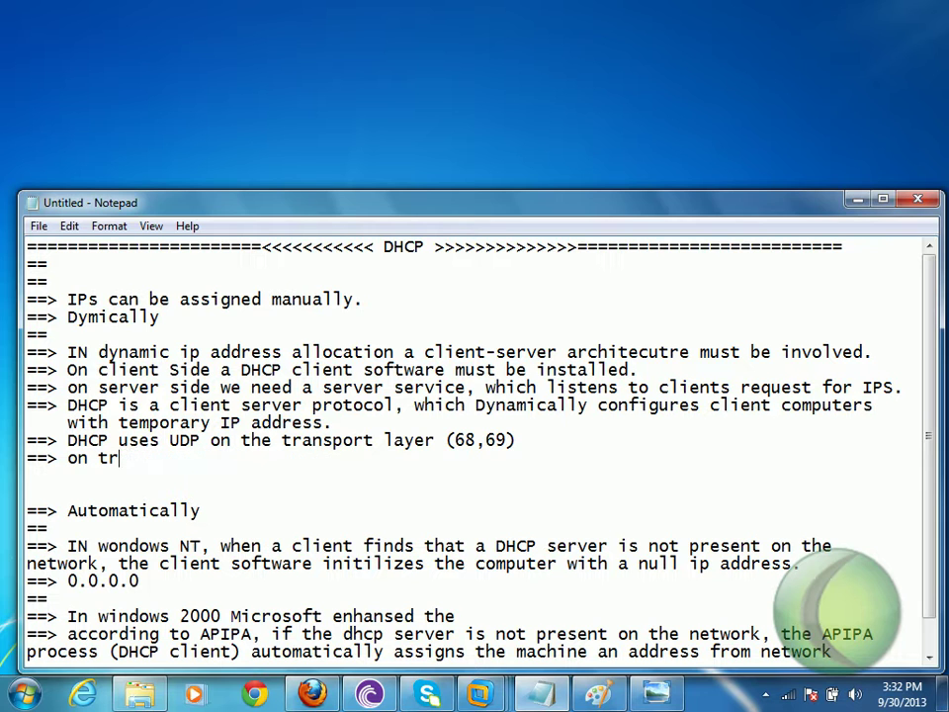
Write "to uniquely identify each applicaetion process on a system, we need a socket address." in the bullet below the UDP line.
{"action": "type", "text": "to uniqu"}
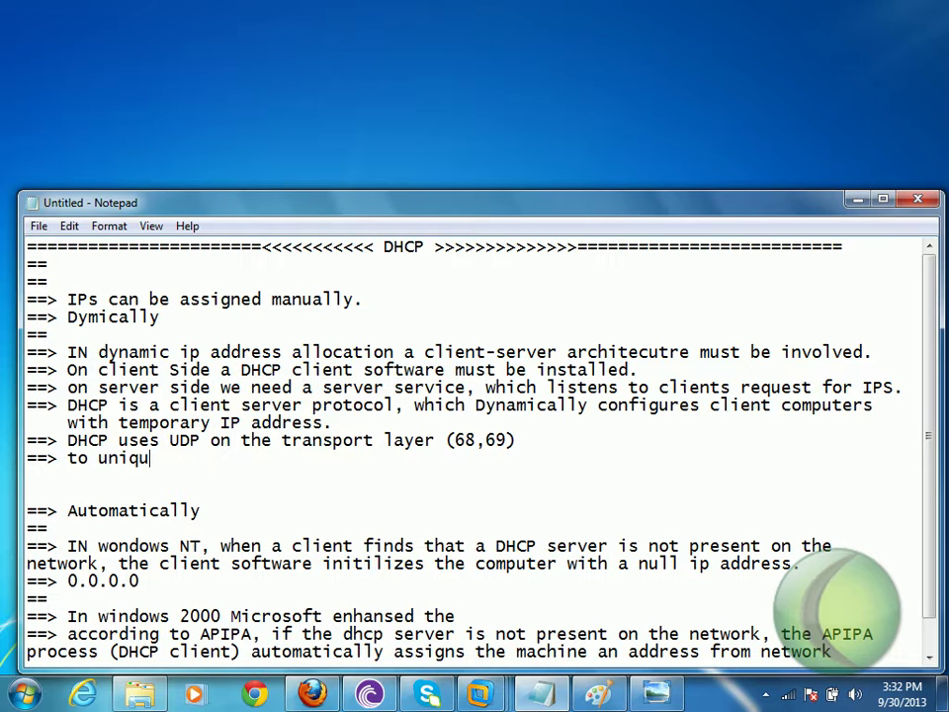
{"action": "type", "text": "ely identif"}
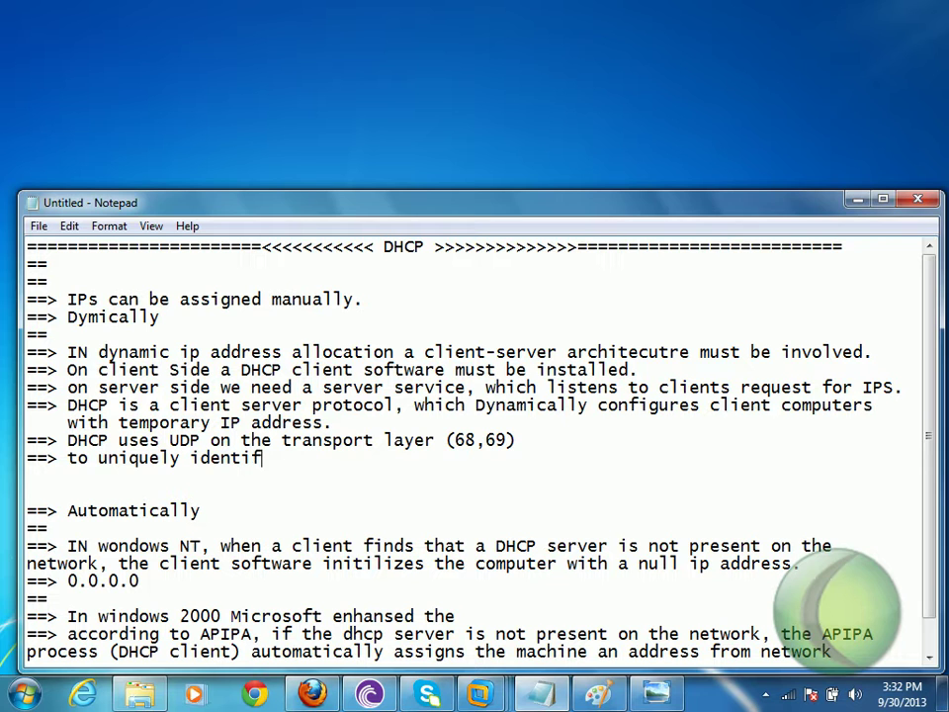
{"action": "type", "text": "y each a"}
{"action": "key", "text": "Return"}
{"action": "type", "text": "p"}
{"action": "key", "text": "BackSpace"}
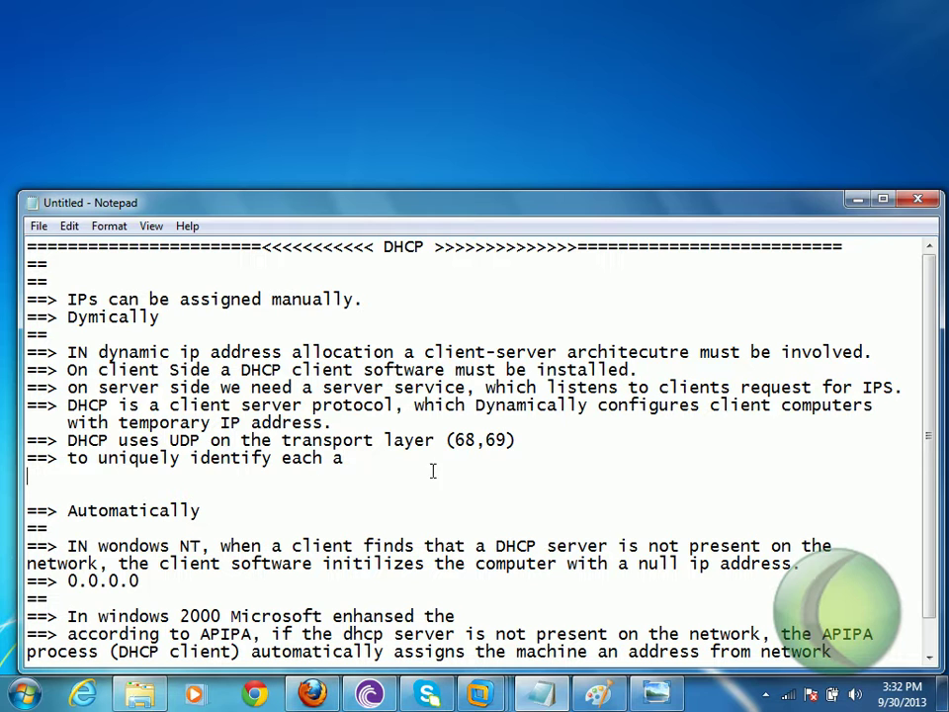
{"action": "type", "text": "pplicaetion proces"}
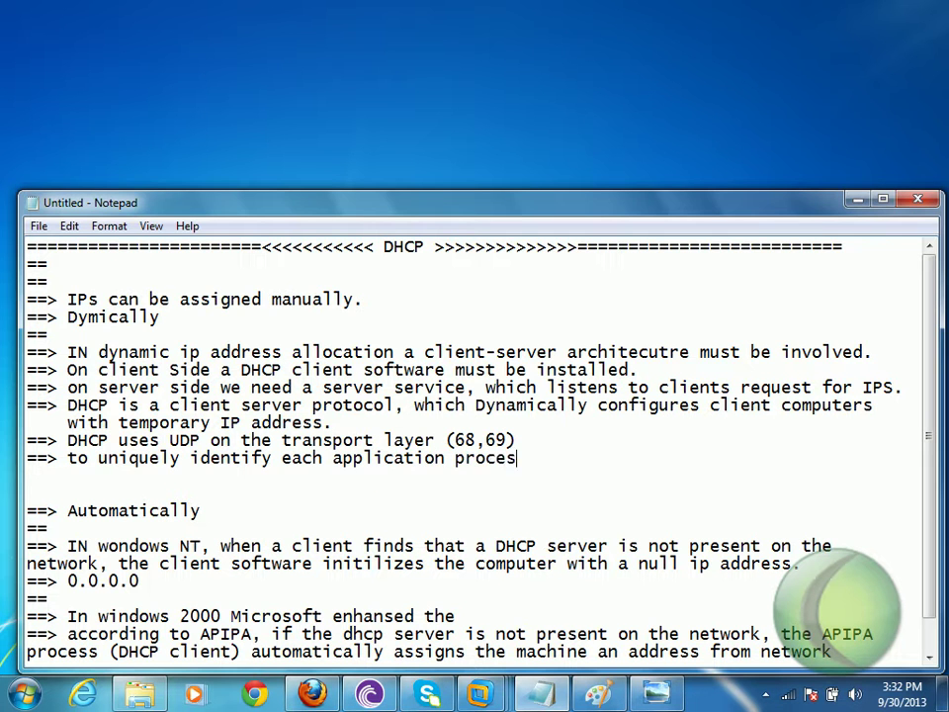
{"action": "type", "text": "s on a sys"}
{"action": "double_click", "coordinate": [400, 459]}
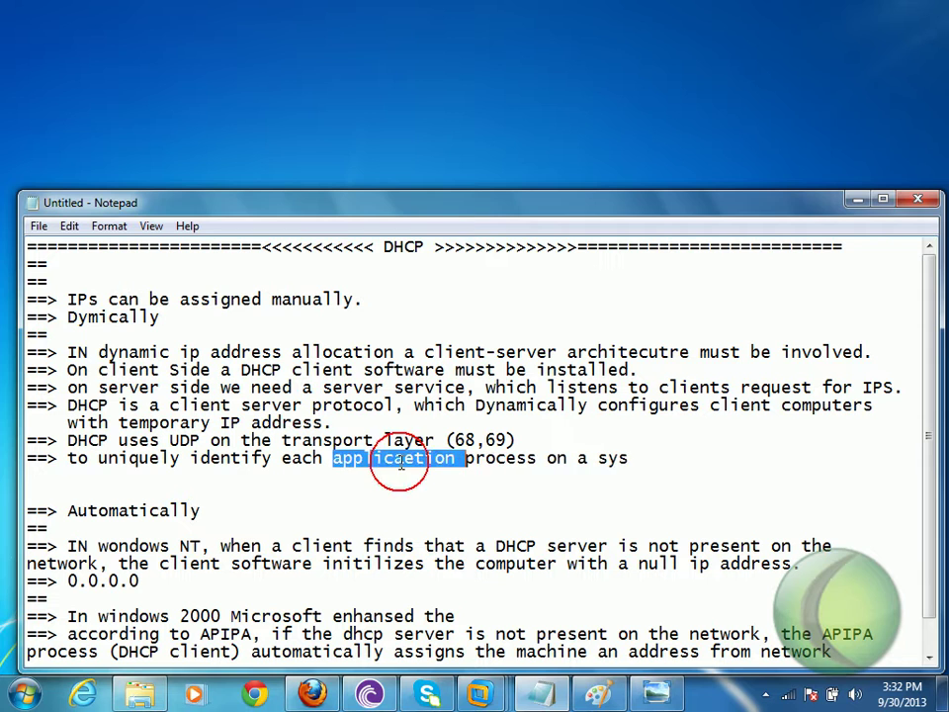
{"action": "left_click", "coordinate": [635, 457]}
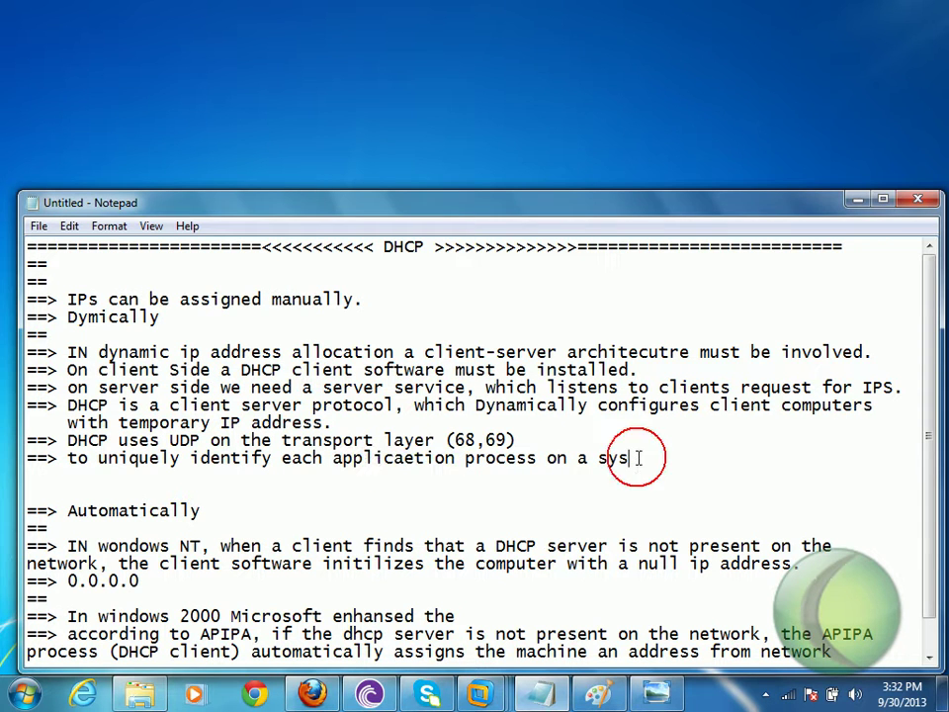
{"action": "type", "text": "tem, we need a"}
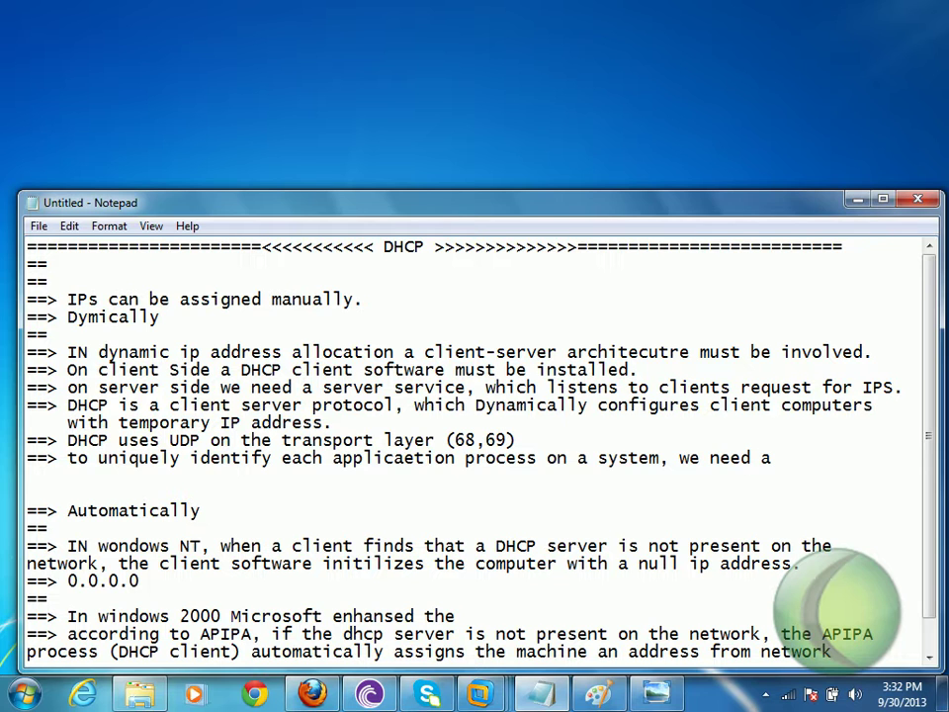
{"action": "type", "text": "socket address."}
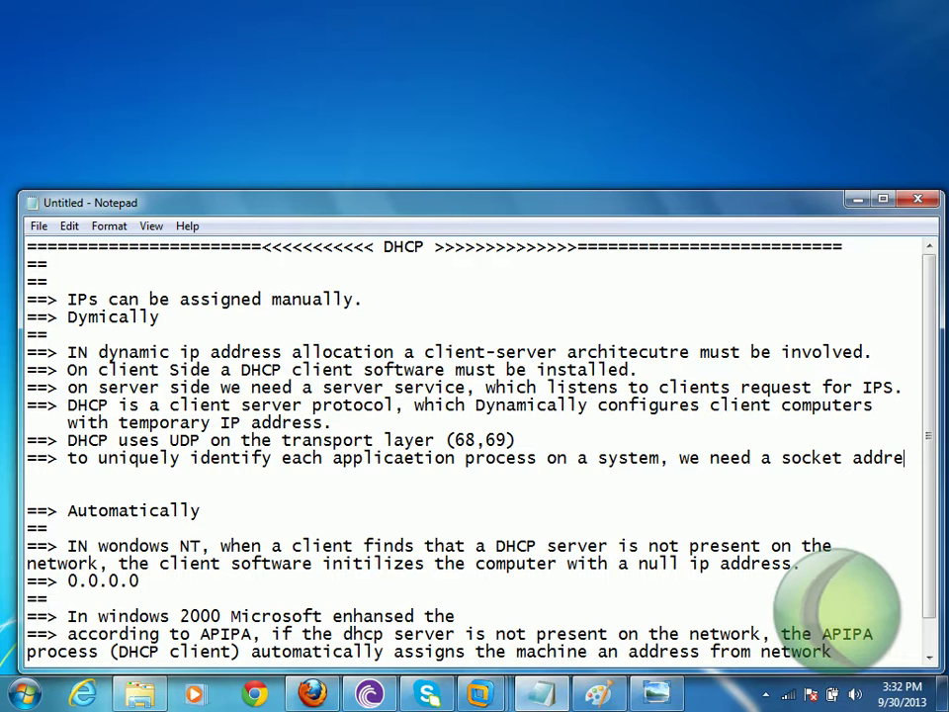
Indent the wrapped word "address." so it aligns with the socket bullet's text.
{"action": "key", "text": "Left"}
{"action": "key", "text": "Left"}
{"action": "key", "text": "Left"}
{"action": "key", "text": "Left"}
{"action": "key", "text": "Left"}
{"action": "key", "text": "Left"}
{"action": "key", "text": "Left"}
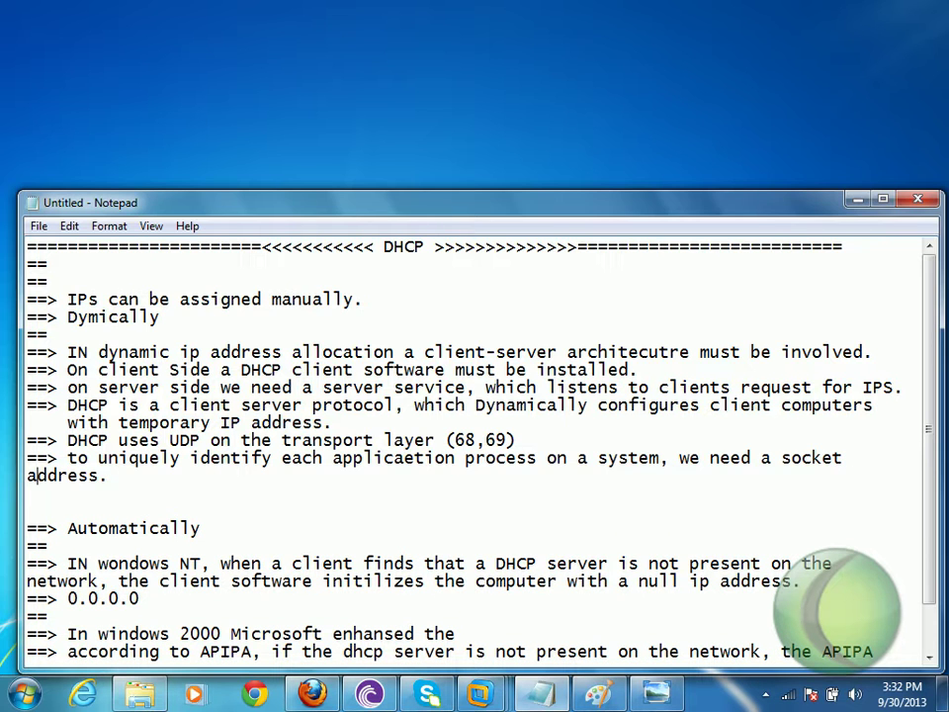
Add a "==>" bullet below the socket address bullet reading "a socket is a combination of a machines ip:portNo.".
{"action": "key", "text": "Down"}
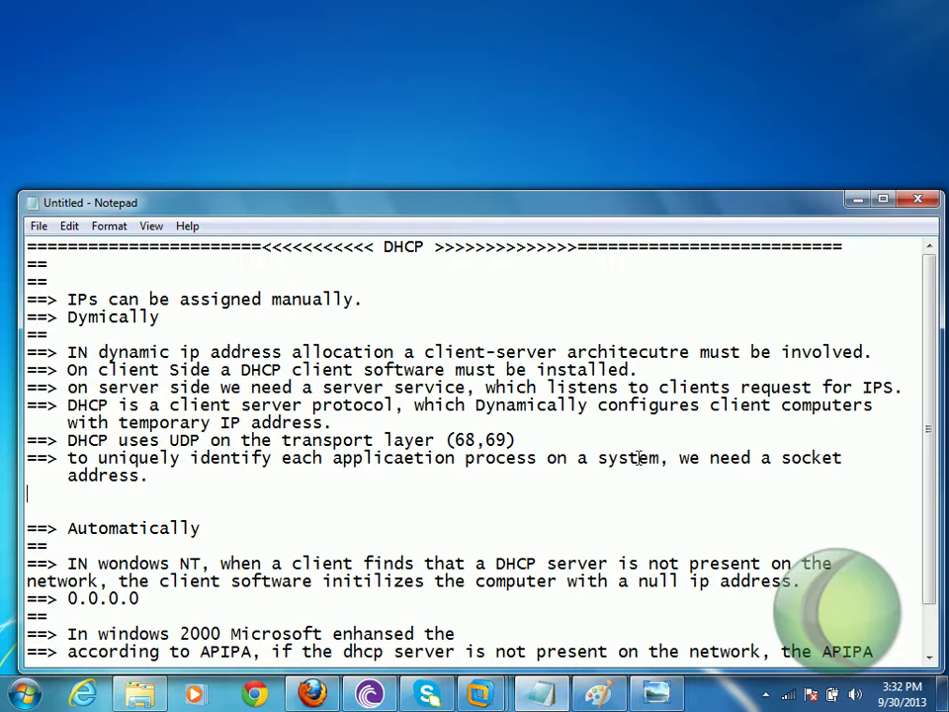
{"action": "key", "text": "Left"}
{"action": "key", "text": "Return"}
{"action": "type", "text": "==>"}
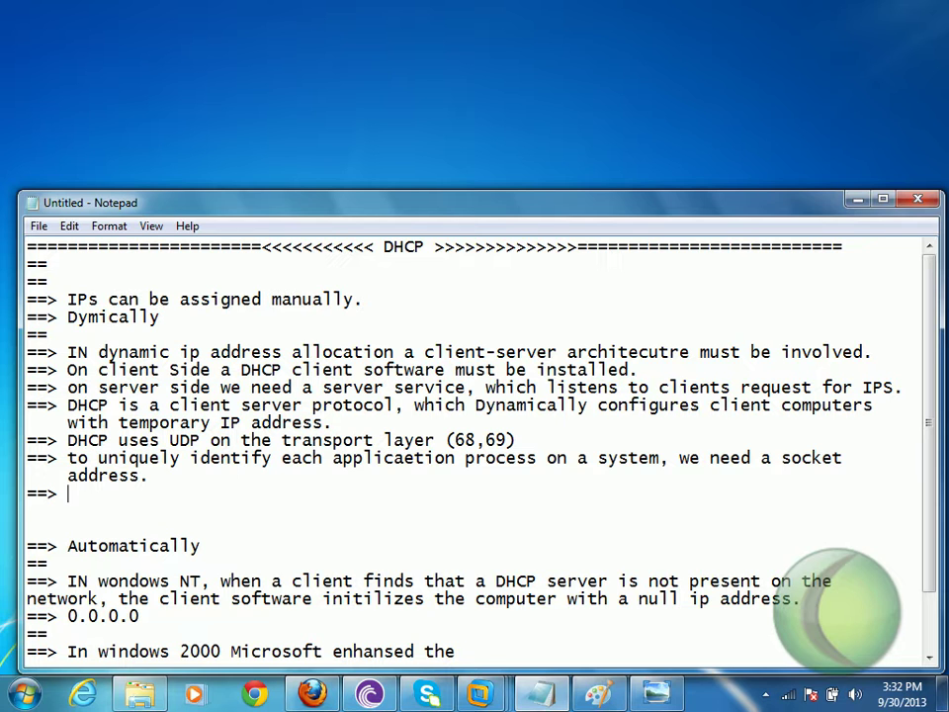
{"action": "type", "text": "a socket is a "}
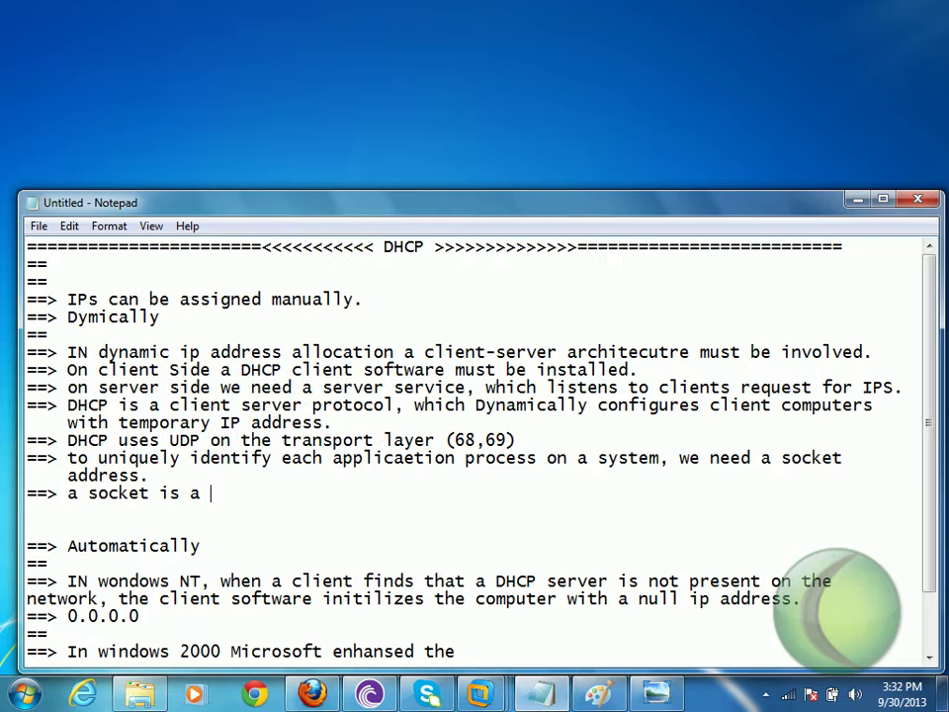
{"action": "type", "text": "combination of a machines ip"}
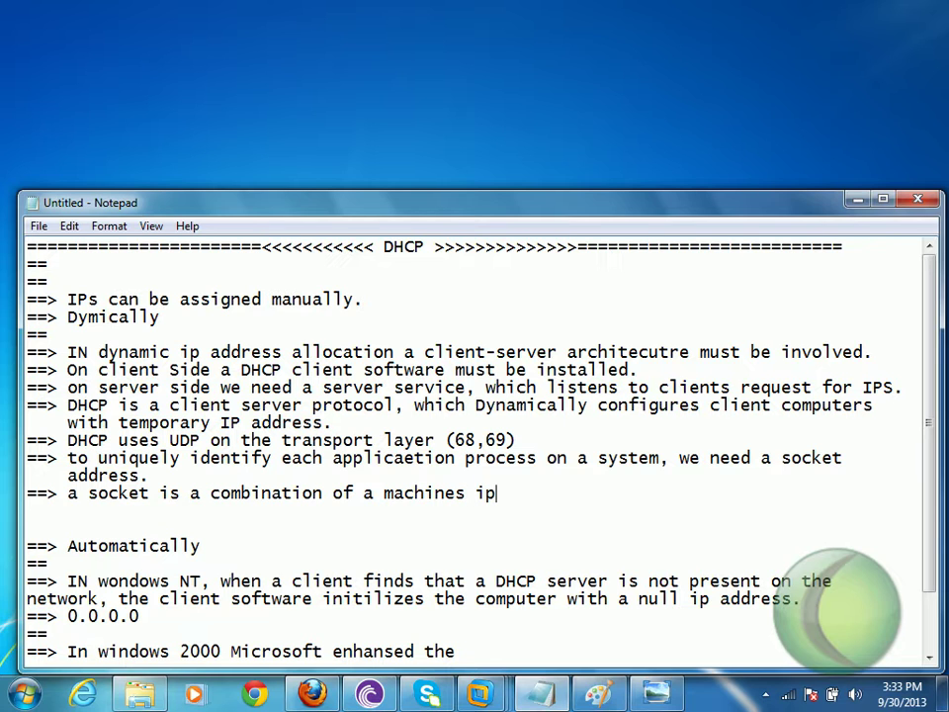
{"action": "type", "text": ":portNo."}
Start an empty "==>" bullet directly below the line defining a socket.
{"action": "left_click", "coordinate": [930, 659]}
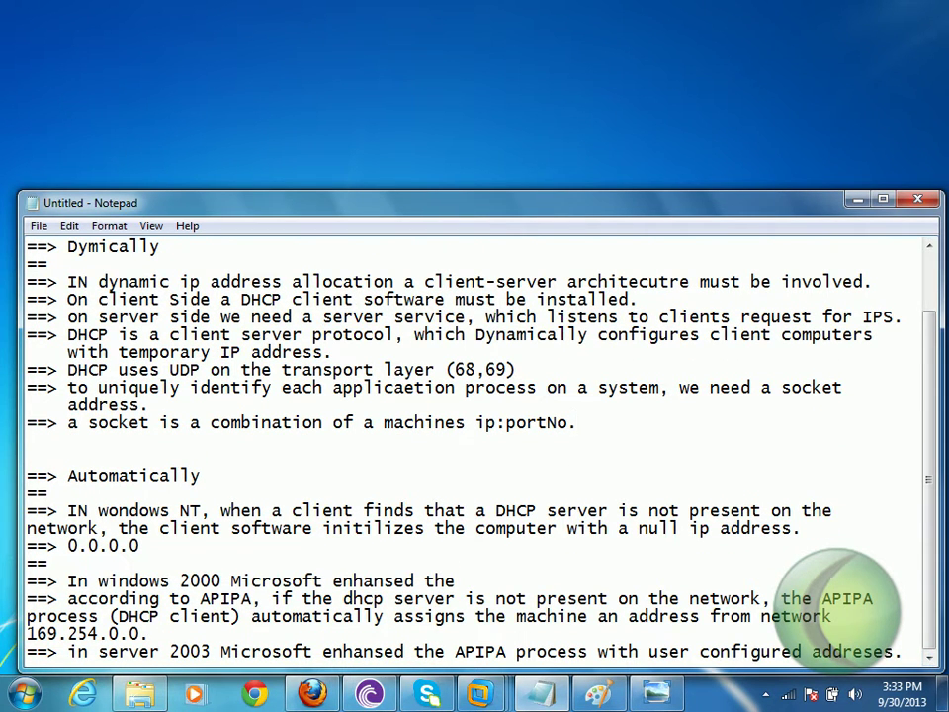
{"action": "key", "text": "Return"}
{"action": "type", "text": "==>"}
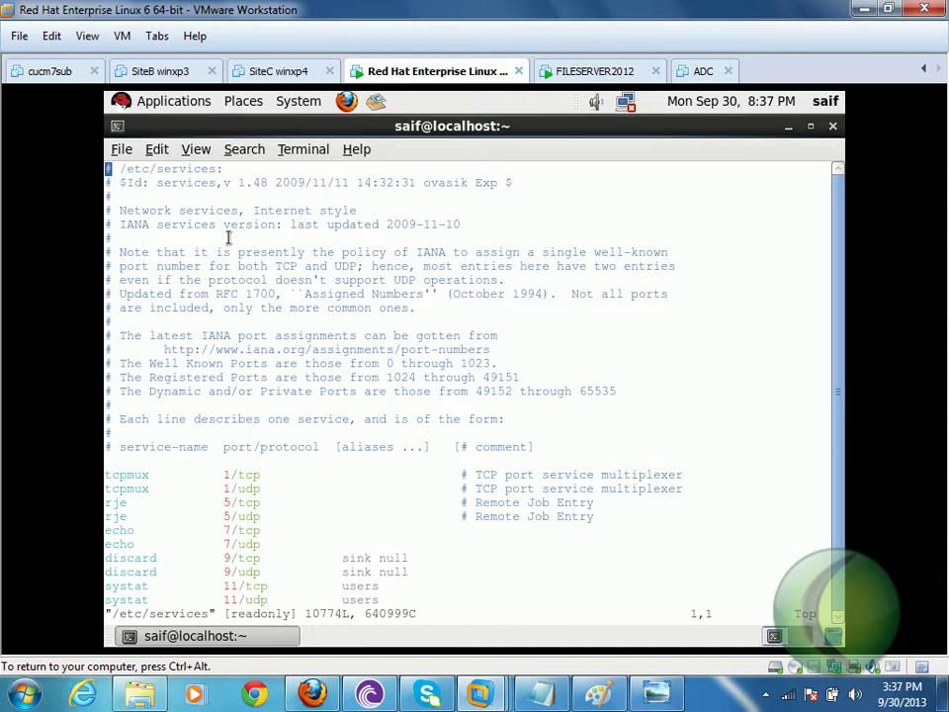
In the Red Hat virtual machine, read the opening comments of /etc/services down to the first tcpmux entry.
{"action": "key", "text": "Down"}
{"action": "key", "text": "Down"}
{"action": "key", "text": "Down"}
{"action": "key", "text": "Down"}
{"action": "key", "text": "Down"}
{"action": "key", "text": "Down"}
{"action": "key", "text": "Down"}
{"action": "key", "text": "Down"}
{"action": "key", "text": "Down"}
{"action": "key", "text": "Down"}
{"action": "key", "text": "Down"}
{"action": "key", "text": "Down"}
{"action": "key", "text": "Down"}
{"action": "key", "text": "Down"}
{"action": "key", "text": "Down"}
{"action": "key", "text": "Down"}
{"action": "key", "text": "Down"}
{"action": "key", "text": "Down"}
{"action": "key", "text": "Down"}
{"action": "key", "text": "Down"}
{"action": "key", "text": "Down"}
{"action": "key", "text": "Down"}
{"action": "key", "text": "Down"}
{"action": "key", "text": "Down"}
{"action": "triple_click", "coordinate": [153, 477]}
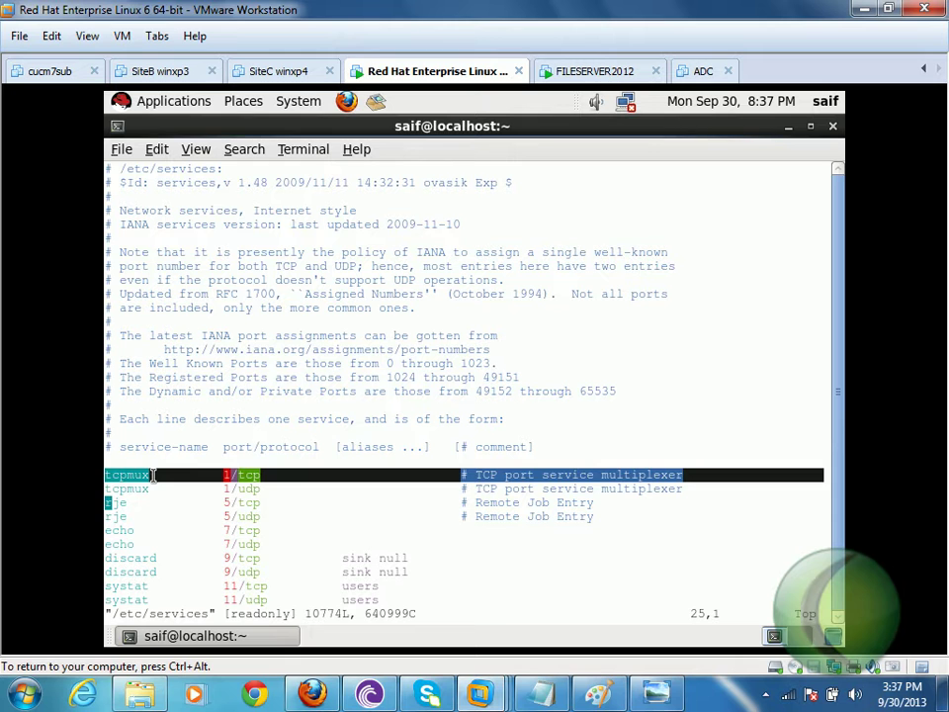
{"action": "left_click", "coordinate": [153, 477]}
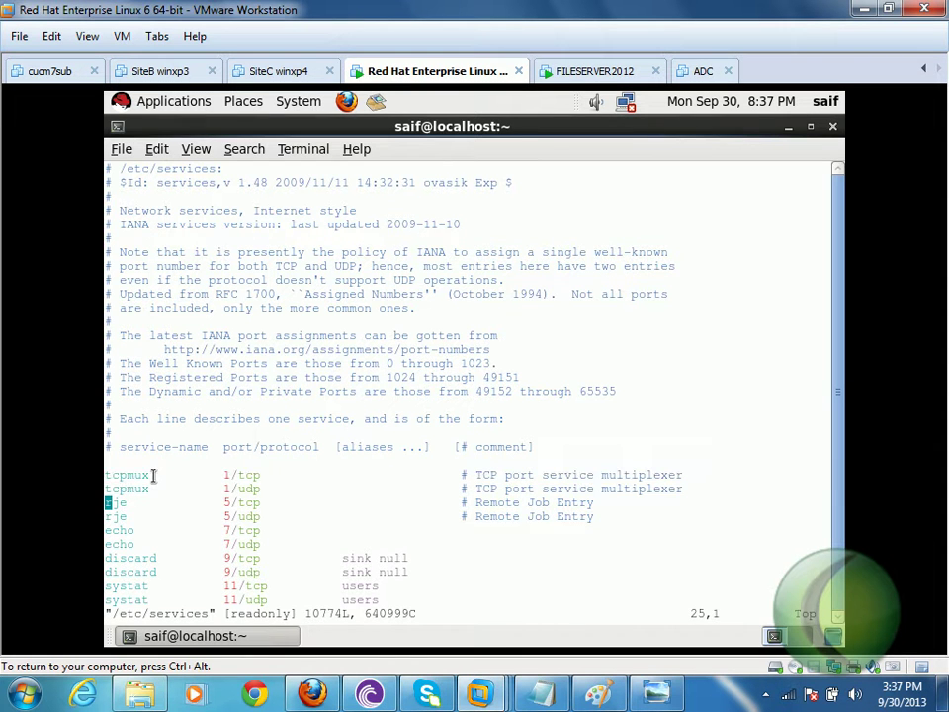
Look further down the /etc/services list for the BOOTP and DHCP port entries.
{"action": "key", "text": "Down"}
{"action": "key", "text": "Down"}
{"action": "key", "text": "Down"}
{"action": "key", "text": "Down"}
{"action": "key", "text": "Down"}
{"action": "key", "text": "Down"}
{"action": "key", "text": "Down"}
{"action": "key", "text": "Down"}
{"action": "key", "text": "Down"}
{"action": "key", "text": "Down"}
{"action": "key", "text": "Down"}
{"action": "key", "text": "Down"}
{"action": "key", "text": "Down"}
{"action": "key", "text": "Down"}
{"action": "key", "text": "Down"}
{"action": "key", "text": "Down"}
{"action": "key", "text": "Down"}
{"action": "key", "text": "Down"}
{"action": "key", "text": "Down"}
{"action": "key", "text": "Down"}
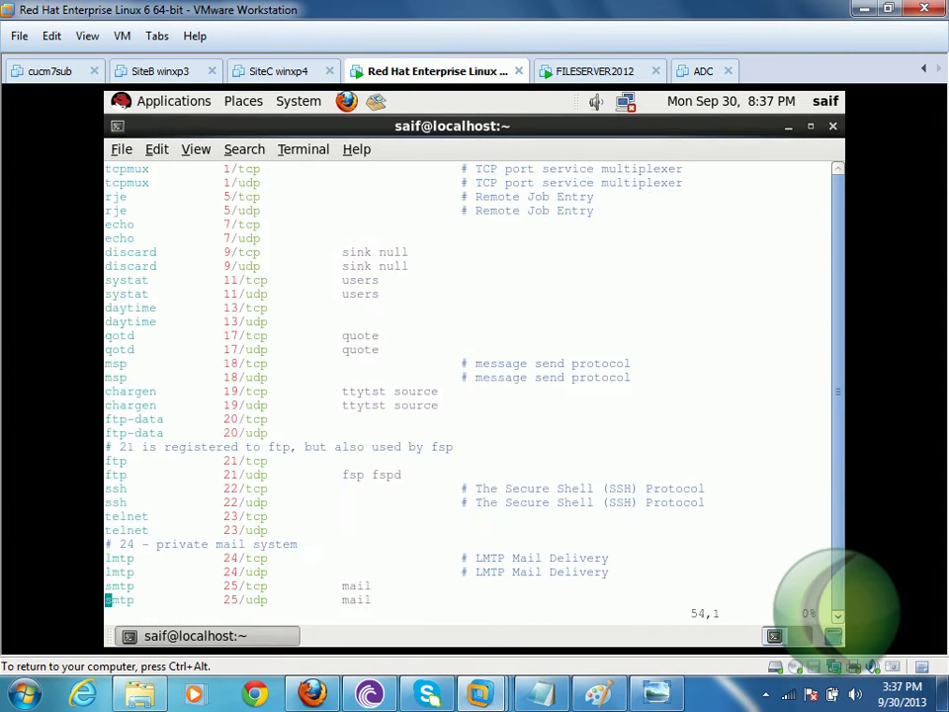
{"action": "key", "text": "Down"}
{"action": "key", "text": "Down"}
{"action": "key", "text": "Down"}
{"action": "key", "text": "Down"}
{"action": "key", "text": "Down"}
{"action": "key", "text": "Down"}
{"action": "key", "text": "Down"}
{"action": "key", "text": "Down"}
{"action": "key", "text": "Down"}
{"action": "key", "text": "Down"}
{"action": "key", "text": "Down"}
{"action": "key", "text": "Down"}
{"action": "key", "text": "Down"}
{"action": "key", "text": "Down"}
{"action": "key", "text": "Down"}
{"action": "key", "text": "Down"}
{"action": "key", "text": "Down"}
{"action": "key", "text": "Down"}
{"action": "key", "text": "Down"}
{"action": "key", "text": "Down"}
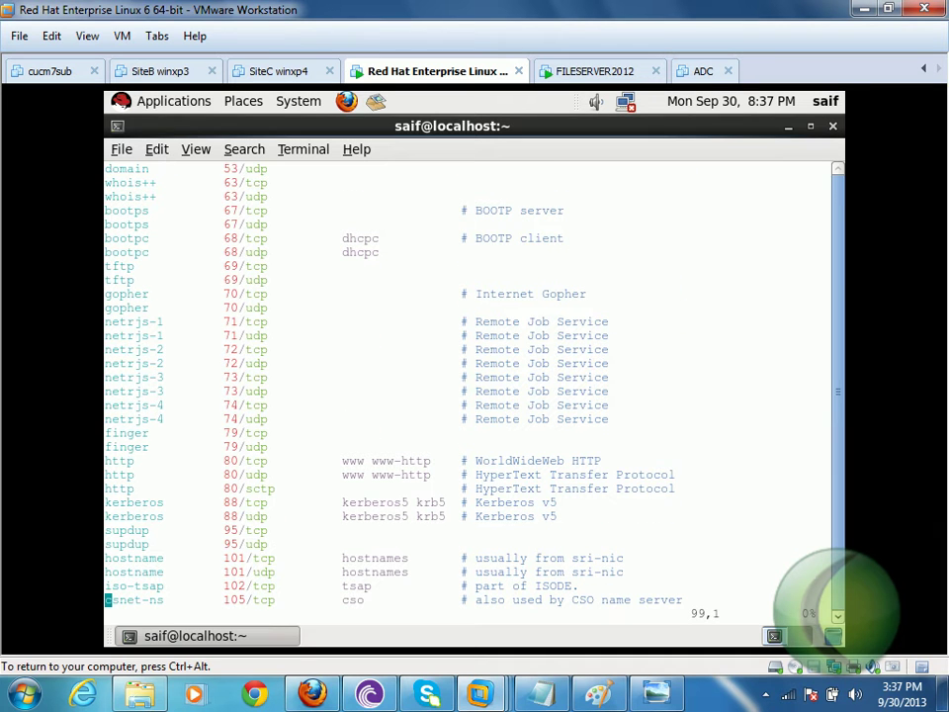
Examine the port numbers and protocols of the bootps, bootpc and tftp entries.
{"action": "triple_click", "coordinate": [133, 225]}
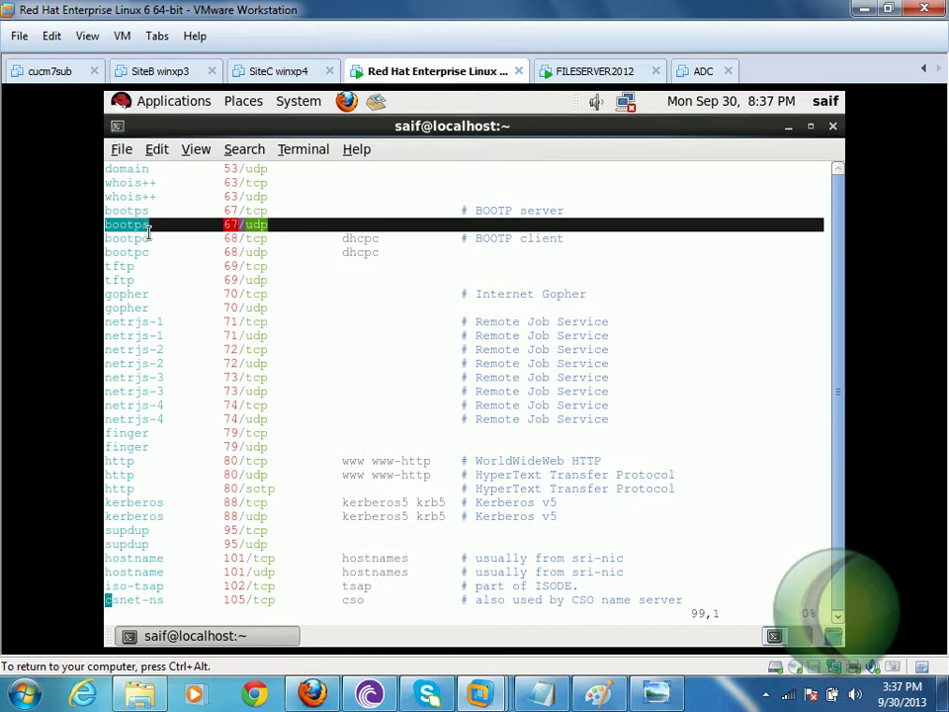
{"action": "left_click", "coordinate": [139, 228]}
{"action": "double_click", "coordinate": [140, 227]}
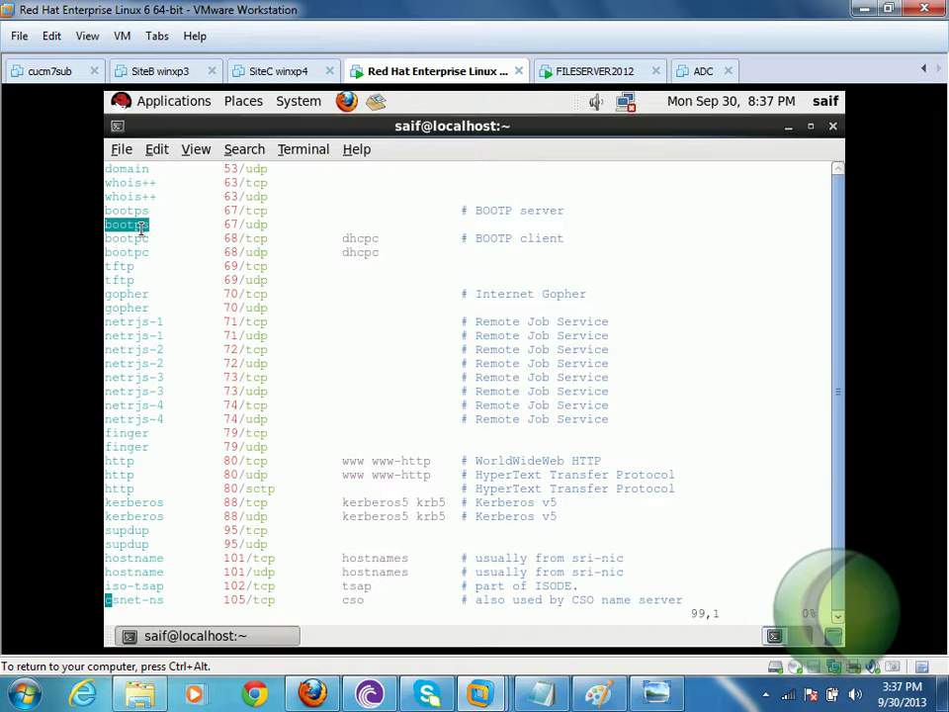
{"action": "double_click", "coordinate": [229, 224]}
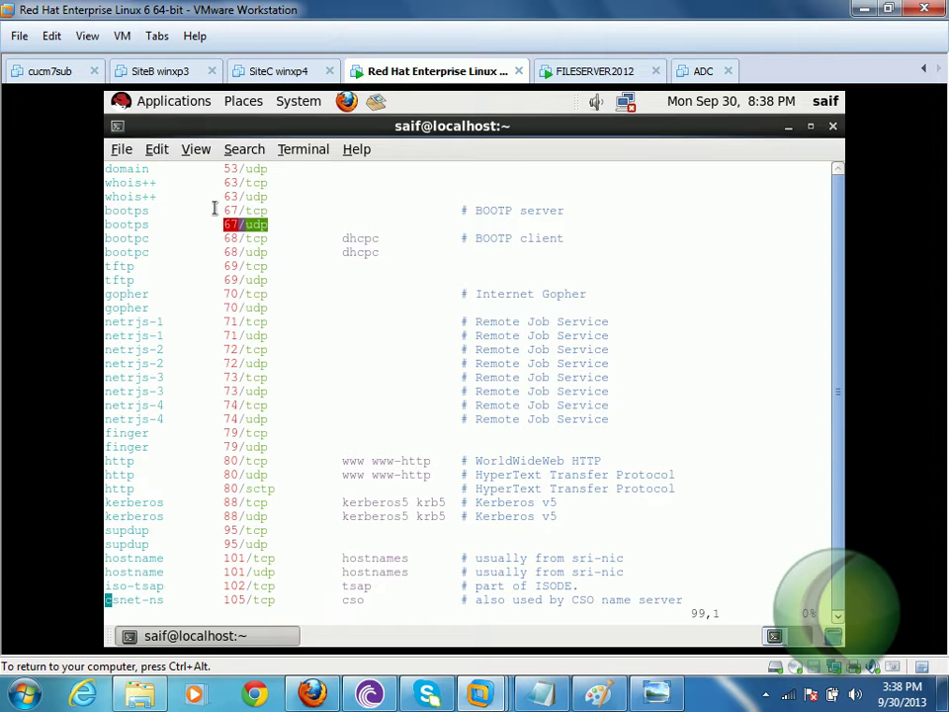
{"action": "left_click", "coordinate": [215, 207]}
{"action": "triple_click", "coordinate": [214, 210]}
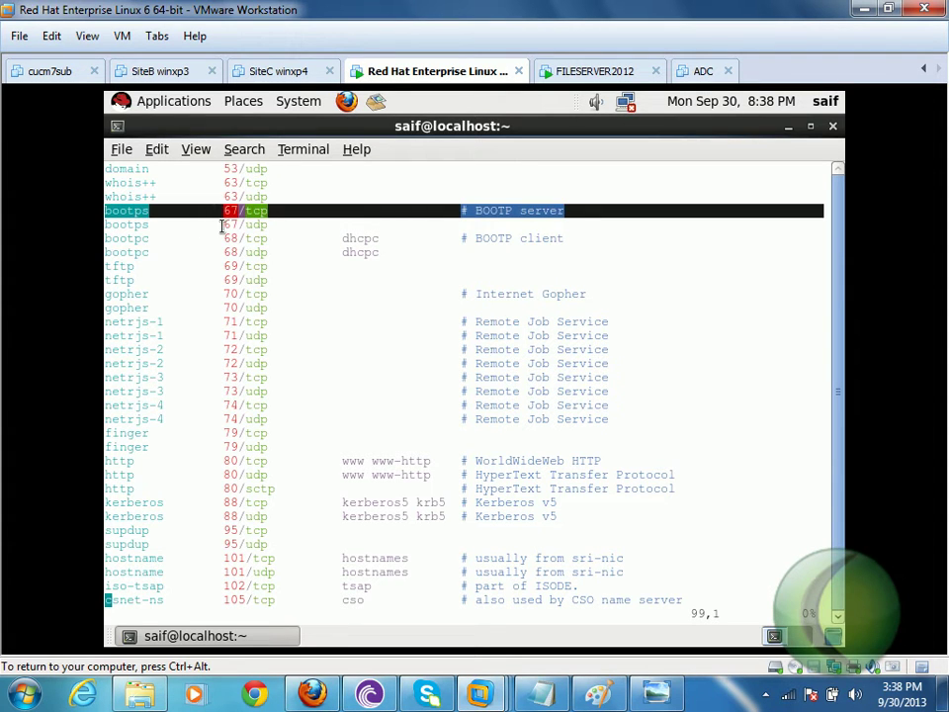
{"action": "triple_click", "coordinate": [221, 224]}
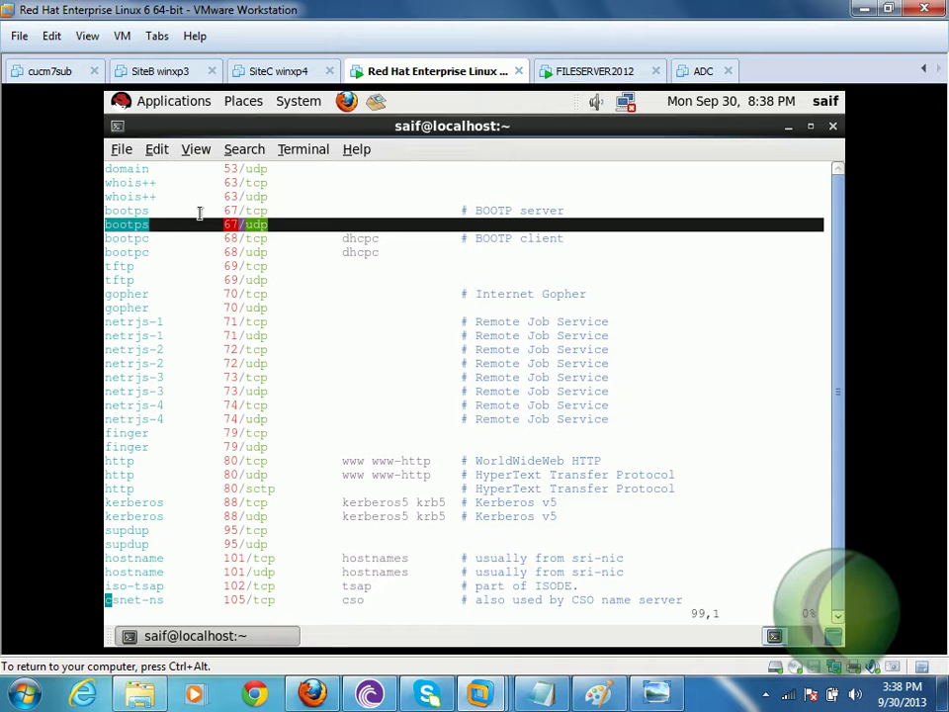
{"action": "left_click", "coordinate": [197, 239]}
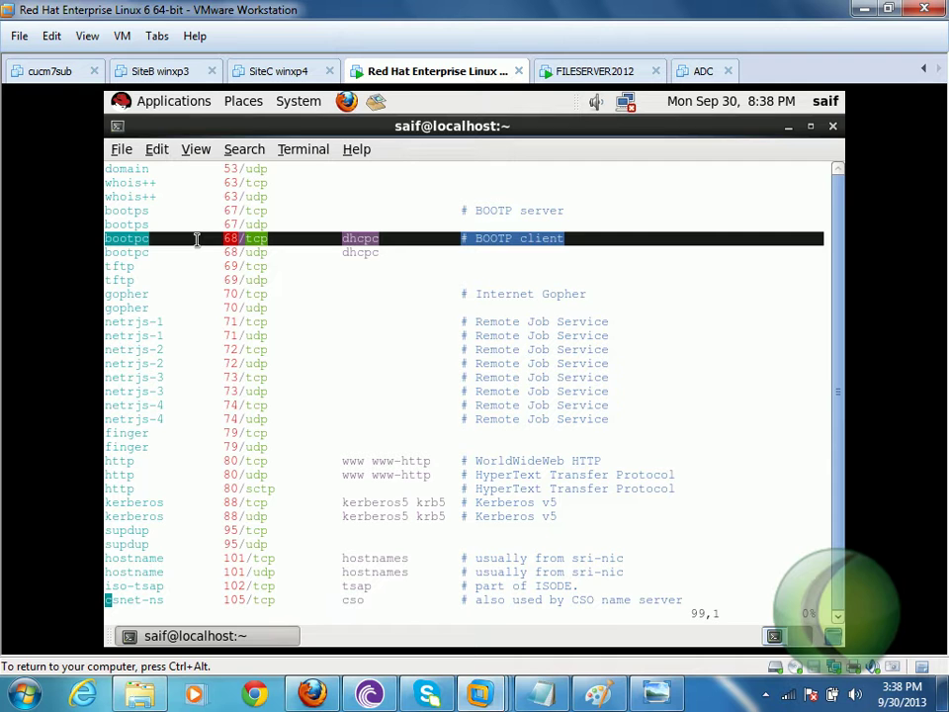
{"action": "left_click", "coordinate": [201, 257]}
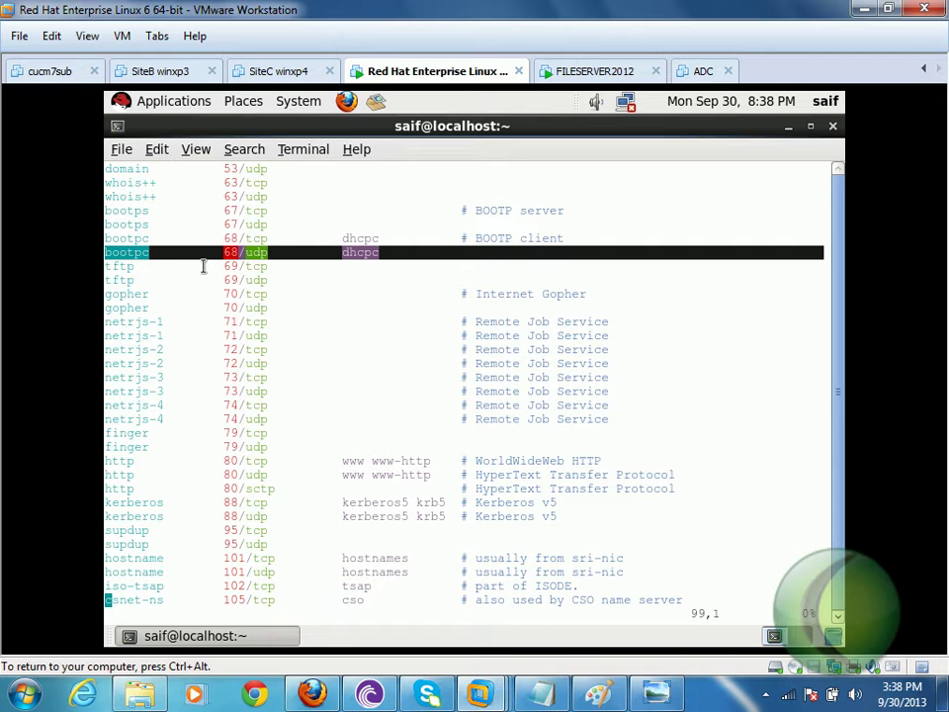
{"action": "left_click", "coordinate": [202, 265]}
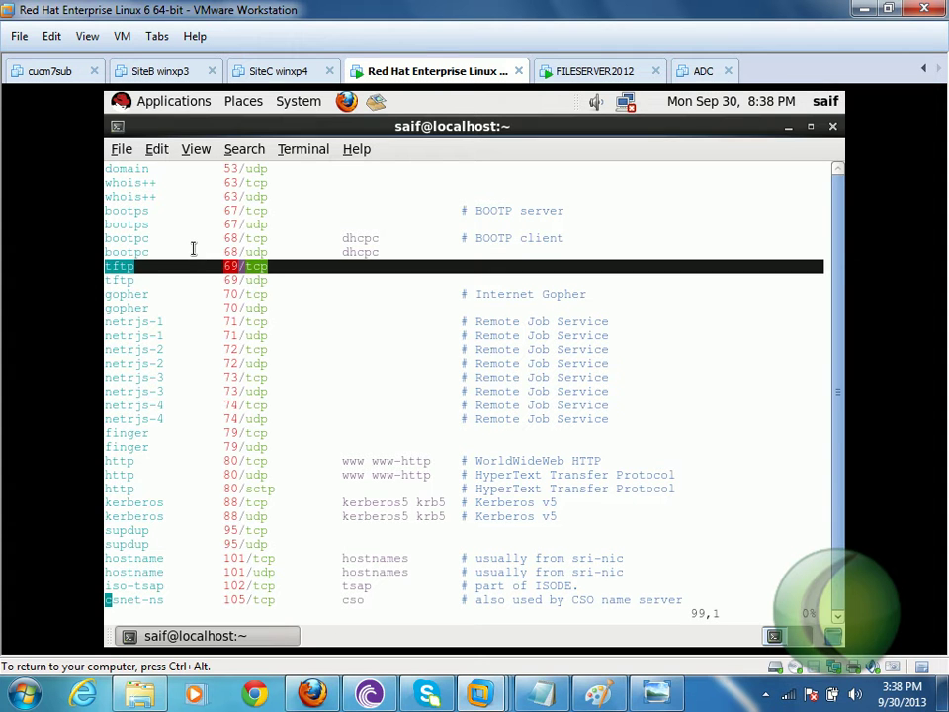
{"action": "left_click", "coordinate": [194, 247]}
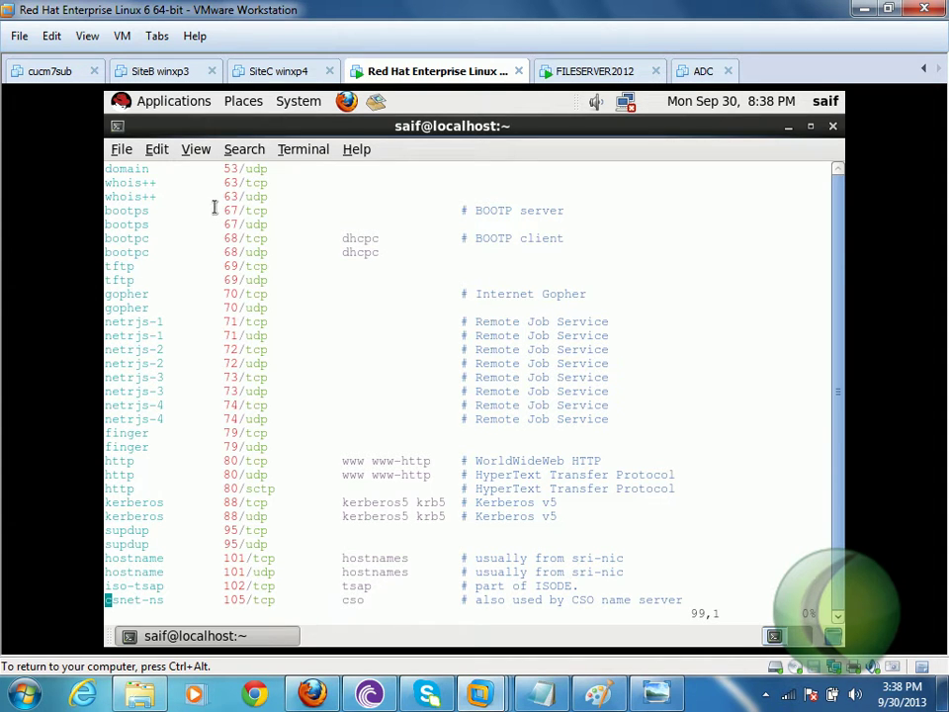
{"action": "left_click_drag", "start_coordinate": [219, 210], "coordinate": [269, 239]}
Switch to the Notepad notes and change the port numbers in the DHCP UDP bullet to (67,68).
{"action": "left_click", "coordinate": [531, 697]}
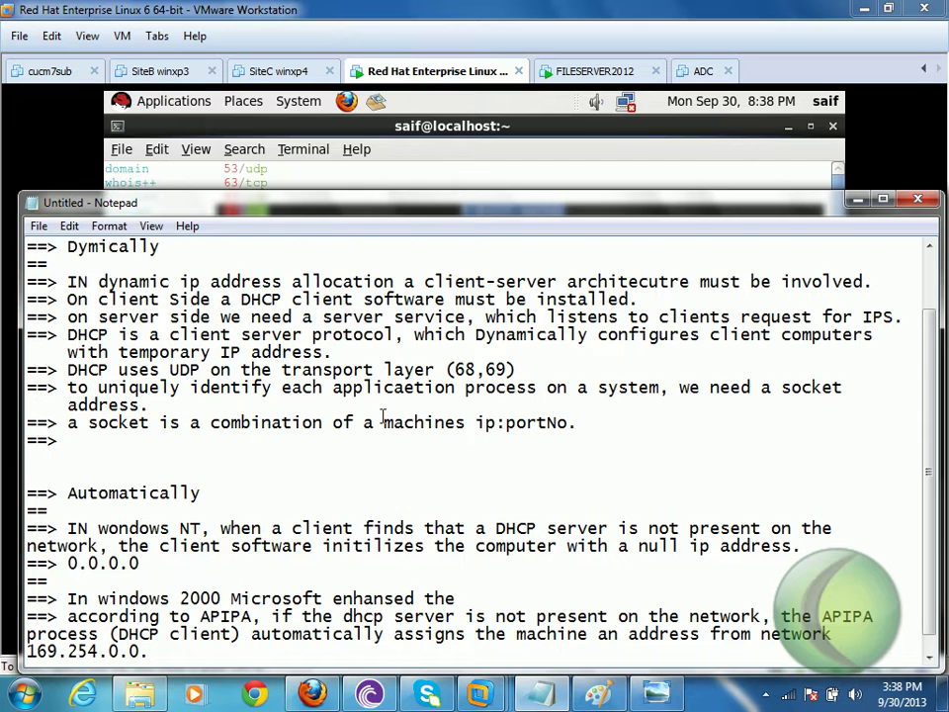
{"action": "left_click", "coordinate": [476, 370]}
{"action": "key", "text": "BackSpace"}
{"action": "type", "text": "7"}
{"action": "left_click", "coordinate": [506, 370]}
{"action": "key", "text": "BackSpace"}
{"action": "type", "text": "8"}
{"action": "left_click_drag", "start_coordinate": [447, 369], "coordinate": [515, 370]}
{"action": "left_click", "coordinate": [495, 370]}
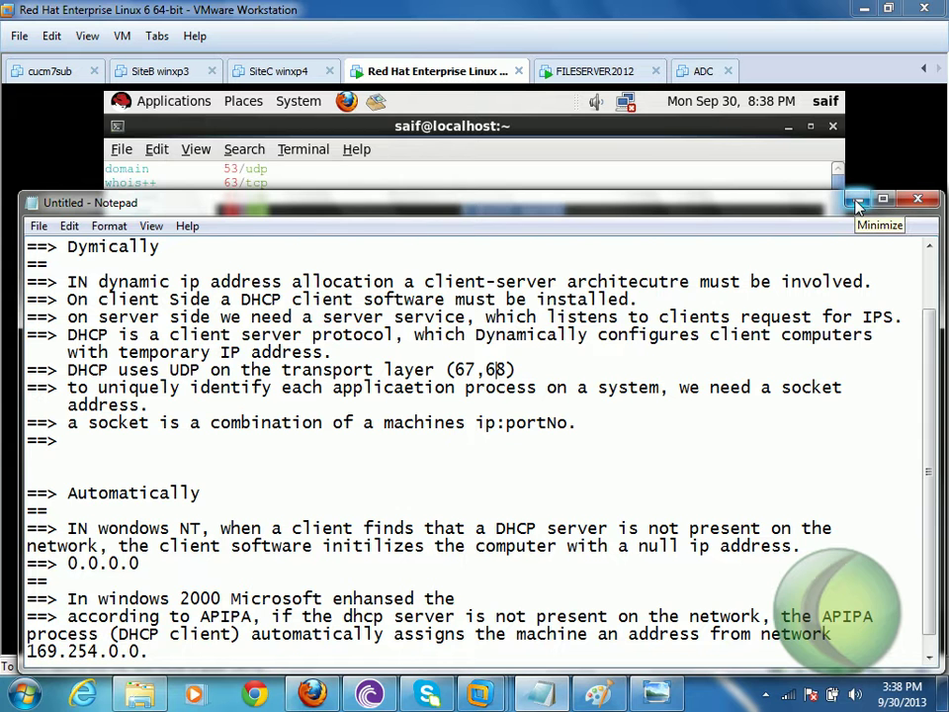
Minimize the notes and examine the /etc/services entries from csnet-ns down to ntp in the virtual machine.
{"action": "left_click", "coordinate": [858, 204]}
{"action": "left_click", "coordinate": [539, 405]}
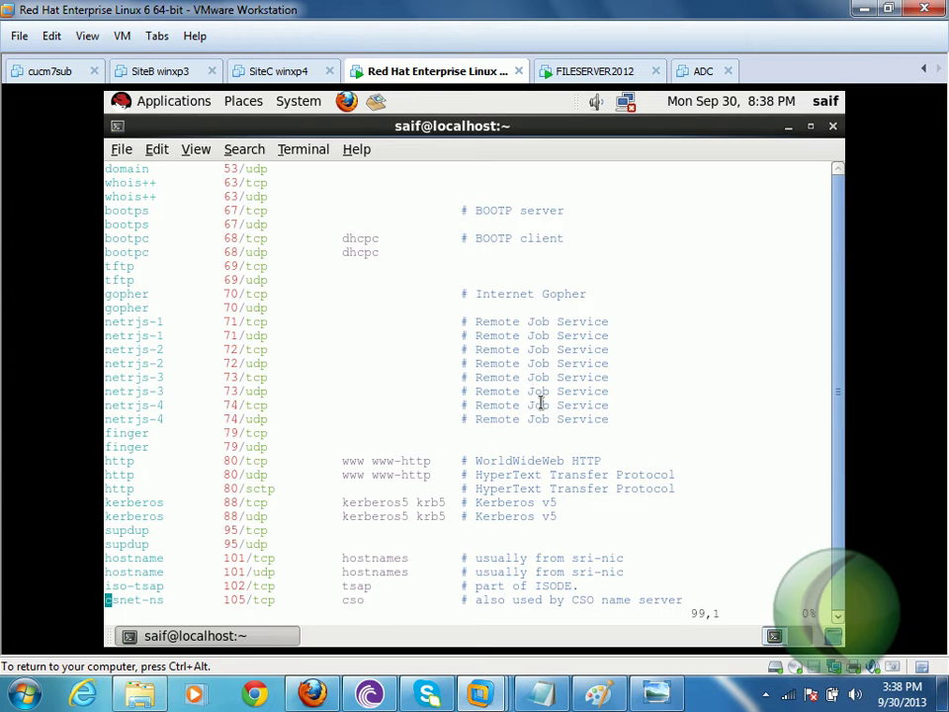
{"action": "key", "text": "Down"}
{"action": "key", "text": "Down"}
{"action": "key", "text": "Down"}
{"action": "key", "text": "Down"}
{"action": "key", "text": "Down"}
{"action": "key", "text": "Down"}
{"action": "key", "text": "Down"}
{"action": "key", "text": "Down"}
{"action": "key", "text": "Down"}
{"action": "key", "text": "Down"}
{"action": "key", "text": "Down"}
{"action": "key", "text": "Down"}
{"action": "key", "text": "Down"}
{"action": "key", "text": "Down"}
{"action": "key", "text": "Down"}
{"action": "key", "text": "Down"}
{"action": "key", "text": "Down"}
{"action": "key", "text": "Down"}
{"action": "key", "text": "Down"}
{"action": "key", "text": "Down"}
{"action": "key", "text": "Down"}
{"action": "key", "text": "Down"}
{"action": "key", "text": "Down"}
{"action": "key", "text": "Down"}
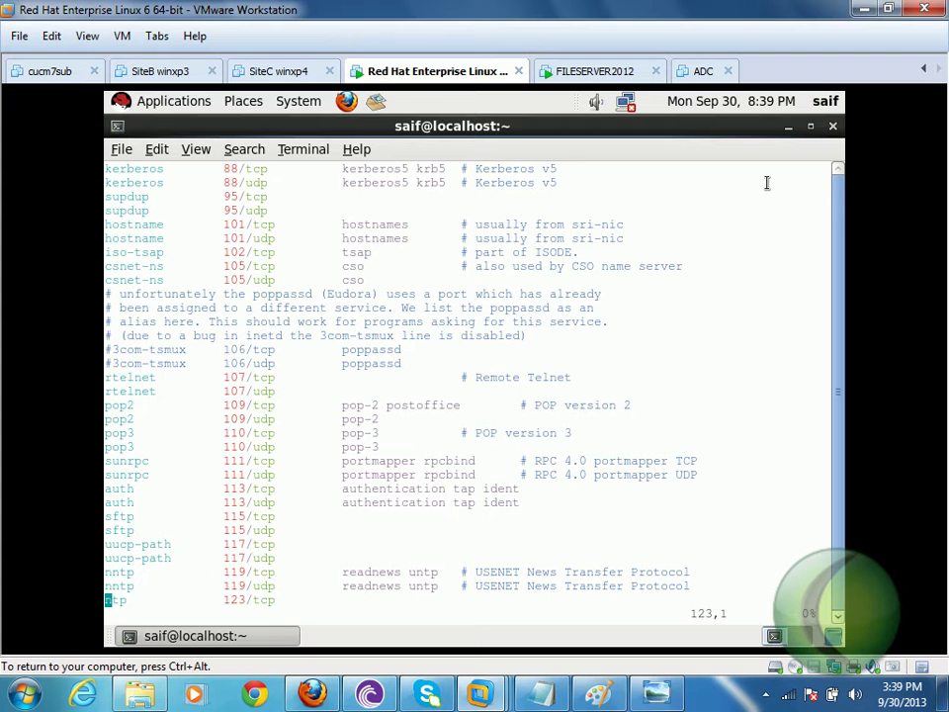
Look back up through the /etc/services list past the BOOTP entries to the nicname entry.
{"action": "key", "text": "Up"}
{"action": "key", "text": "Up"}
{"action": "key", "text": "Up"}
{"action": "key", "text": "Up"}
{"action": "key", "text": "Up"}
{"action": "key", "text": "Up"}
{"action": "key", "text": "Up"}
{"action": "key", "text": "Up"}
{"action": "key", "text": "Up"}
{"action": "key", "text": "Up"}
{"action": "key", "text": "Up"}
{"action": "key", "text": "Up"}
{"action": "key", "text": "Up"}
{"action": "key", "text": "Up"}
{"action": "key", "text": "Up"}
{"action": "key", "text": "Up"}
{"action": "key", "text": "Up"}
{"action": "key", "text": "Up"}
{"action": "key", "text": "Up"}
{"action": "key", "text": "Up"}
{"action": "key", "text": "Up"}
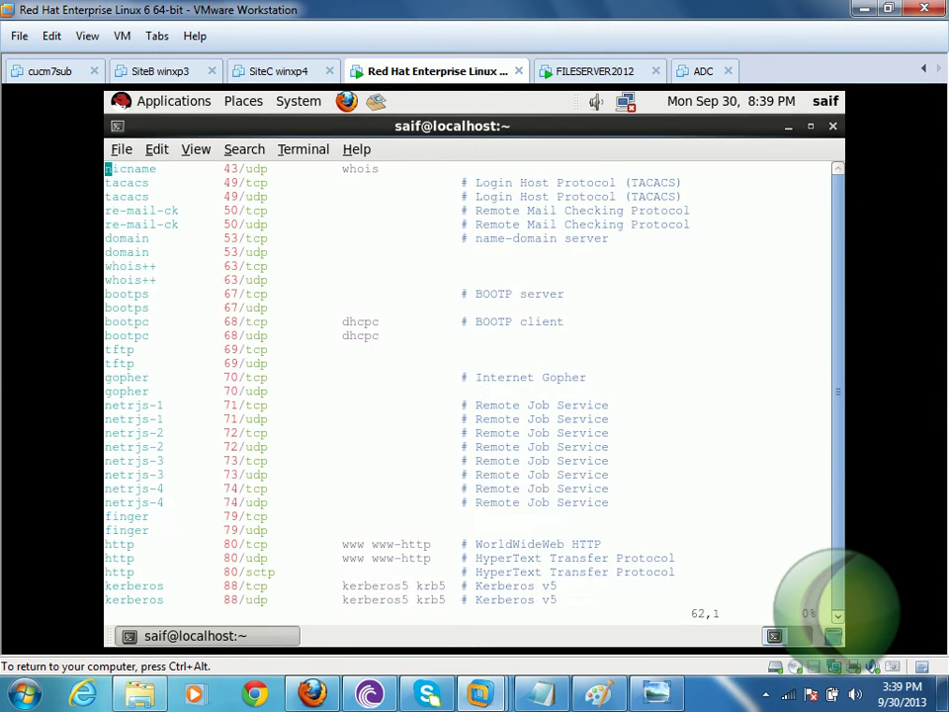
Examine the header comments of /etc/services, highlighting the lines on the well-known and registered port ranges.
{"action": "key", "text": "Up"}
{"action": "key", "text": "Up"}
{"action": "key", "text": "Up"}
{"action": "key", "text": "Up"}
{"action": "key", "text": "Up"}
{"action": "key", "text": "Up"}
{"action": "key", "text": "Up"}
{"action": "key", "text": "Up"}
{"action": "key", "text": "Up"}
{"action": "key", "text": "Up"}
{"action": "key", "text": "Up"}
{"action": "key", "text": "Up"}
{"action": "key", "text": "Up"}
{"action": "key", "text": "Up"}
{"action": "key", "text": "Up"}
{"action": "key", "text": "Up"}
{"action": "key", "text": "Up"}
{"action": "key", "text": "Up"}
{"action": "key", "text": "Up"}
{"action": "key", "text": "Up"}
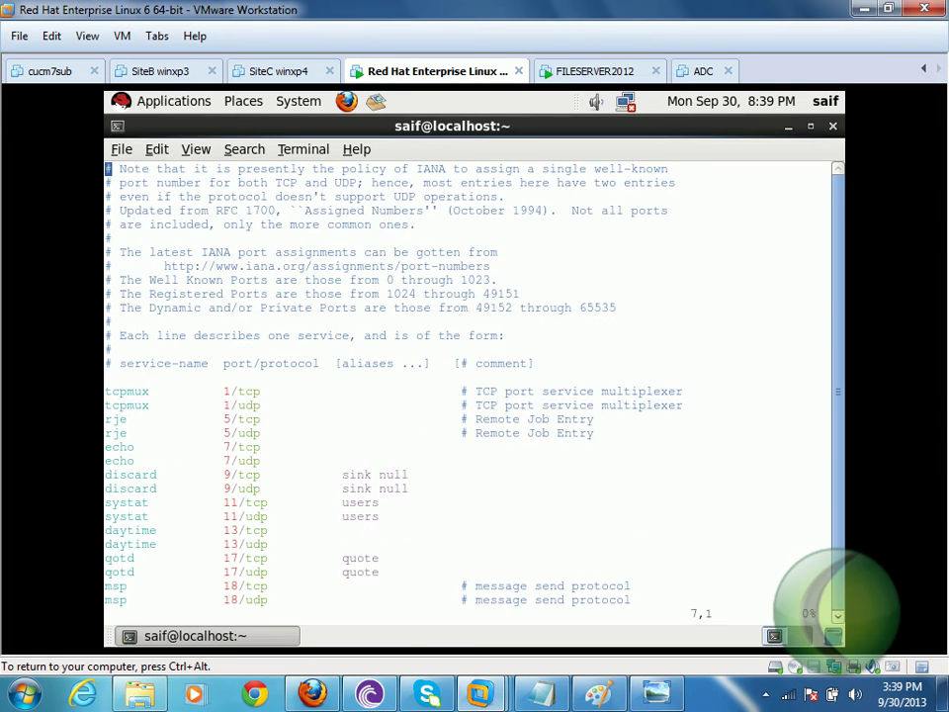
{"action": "key", "text": "Up"}
{"action": "key", "text": "Up"}
{"action": "key", "text": "Up"}
{"action": "key", "text": "Up"}
{"action": "key", "text": "Up"}
{"action": "key", "text": "Up"}
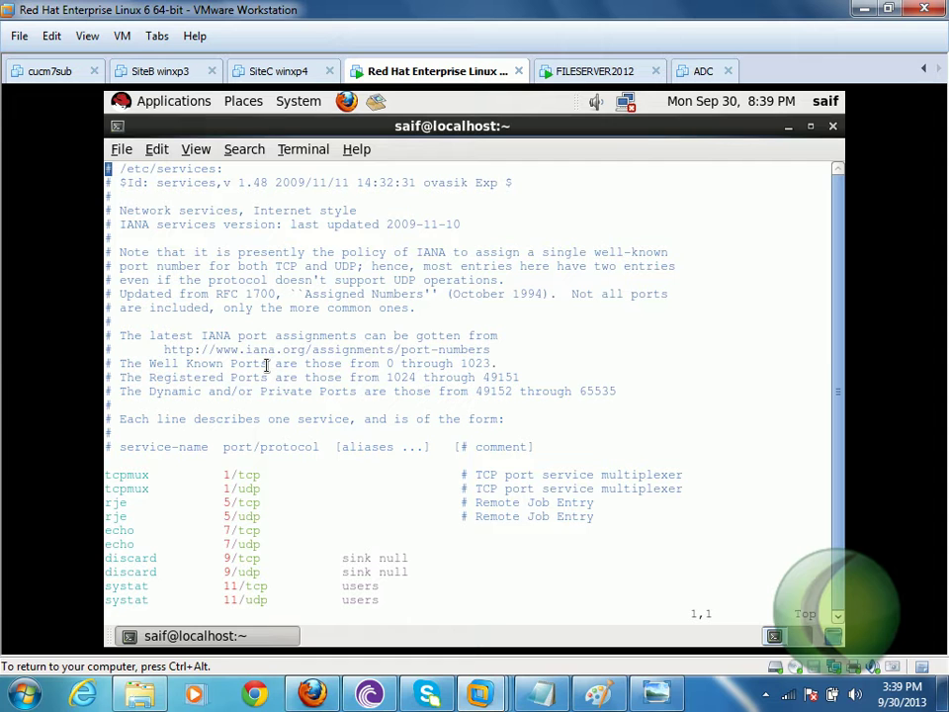
{"action": "triple_click", "coordinate": [265, 365]}
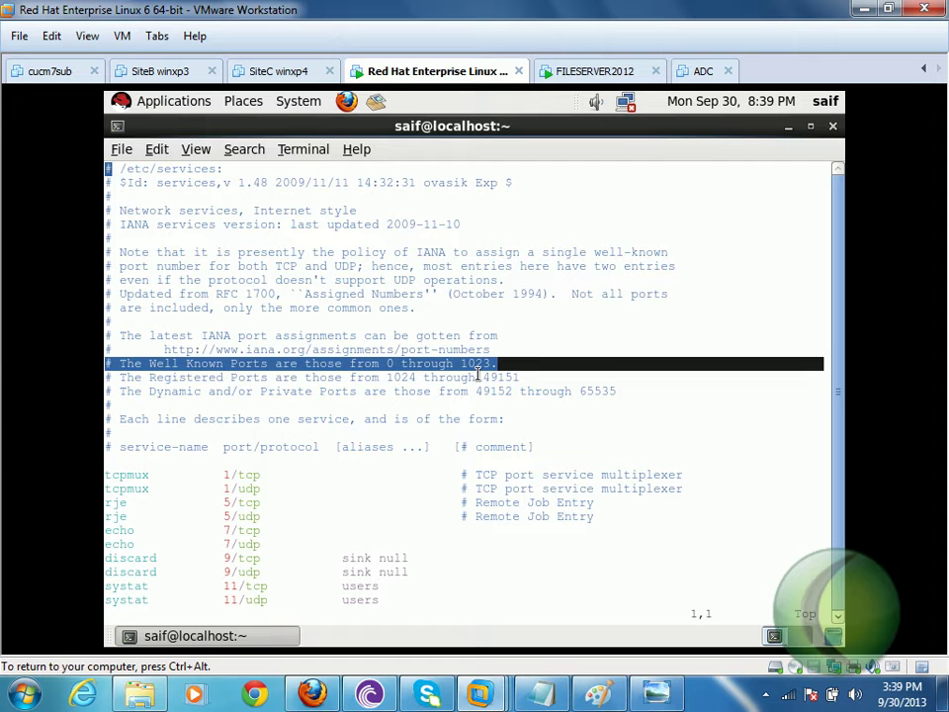
{"action": "triple_click", "coordinate": [267, 379]}
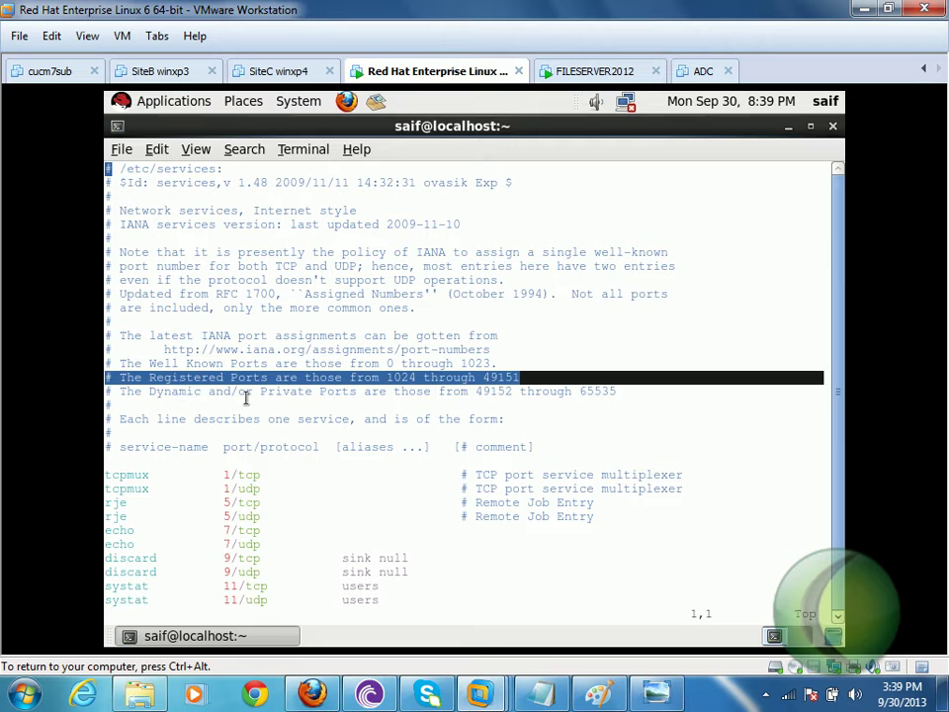
{"action": "left_click", "coordinate": [494, 393]}
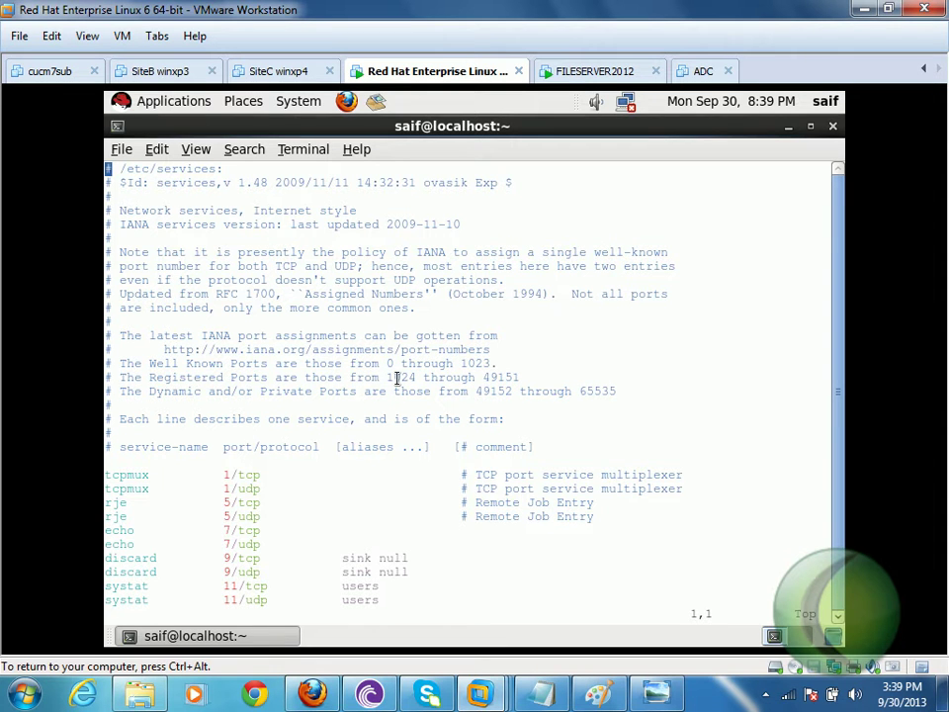
{"action": "left_click", "coordinate": [491, 375]}
{"action": "triple_click", "coordinate": [459, 377]}
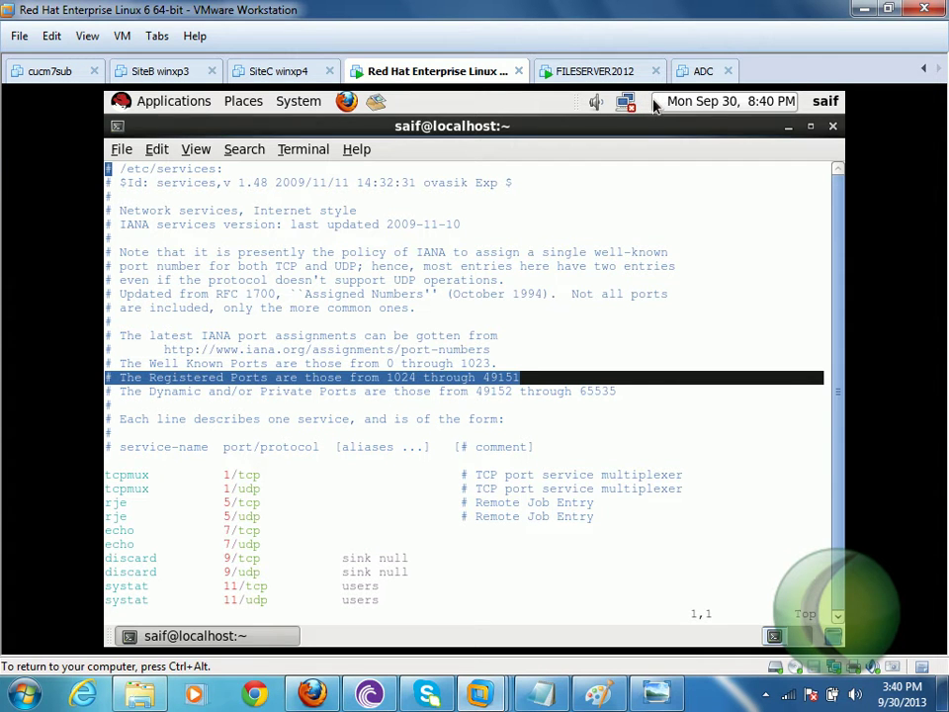
Close the Red Hat Enterprise Linux virtual machine by powering it off, and wake the FILESERVER2012 machine's lock screen.
{"action": "left_click", "coordinate": [519, 72]}
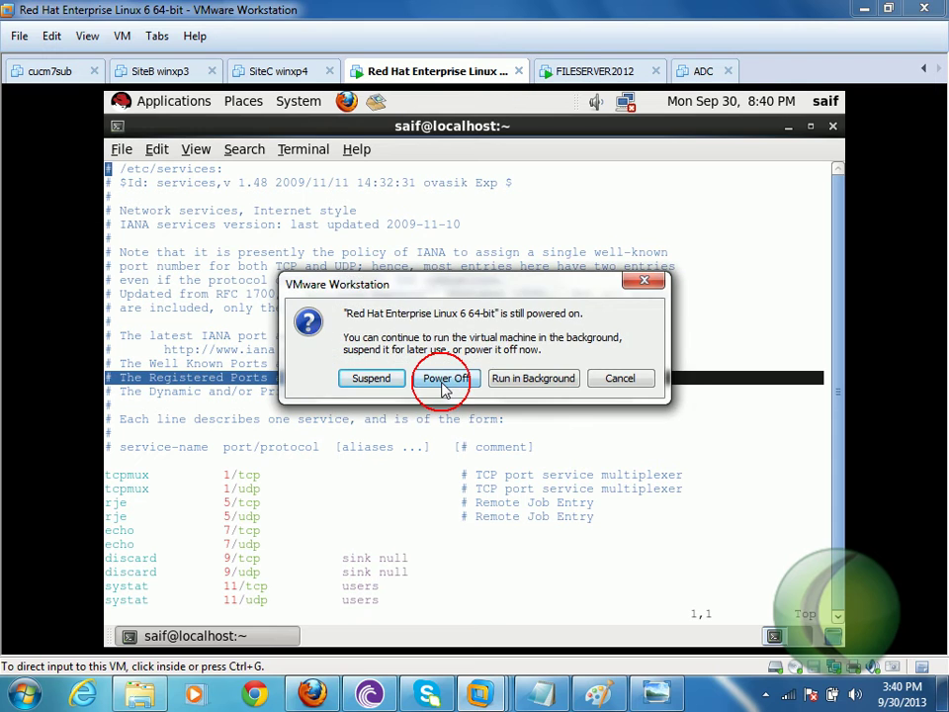
{"action": "left_click", "coordinate": [445, 380]}
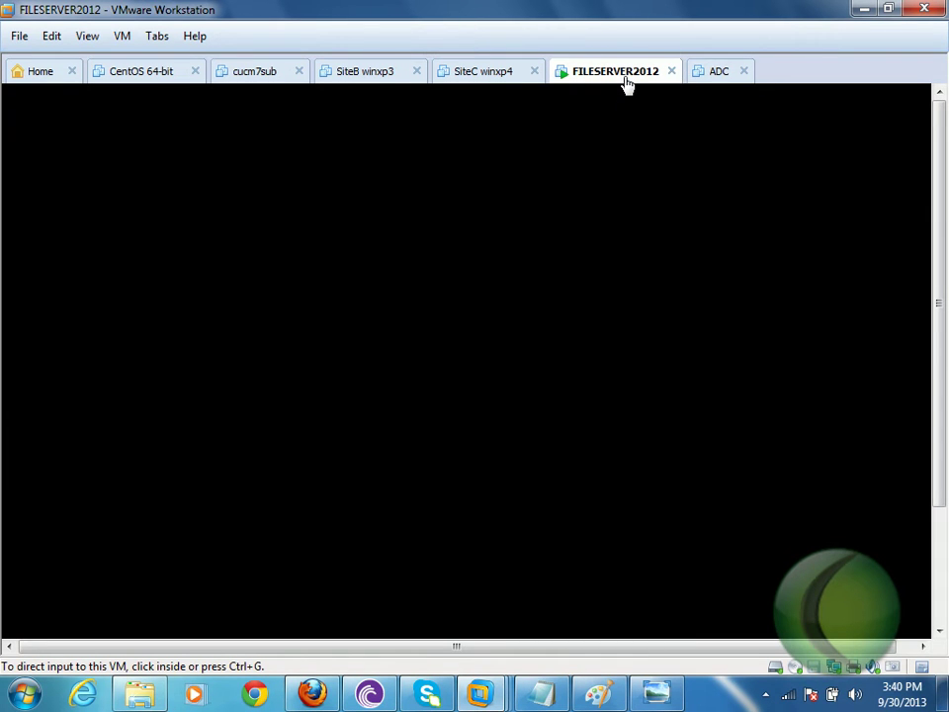
{"action": "left_click", "coordinate": [615, 250]}
{"action": "key", "text": "ctrl+alt"}
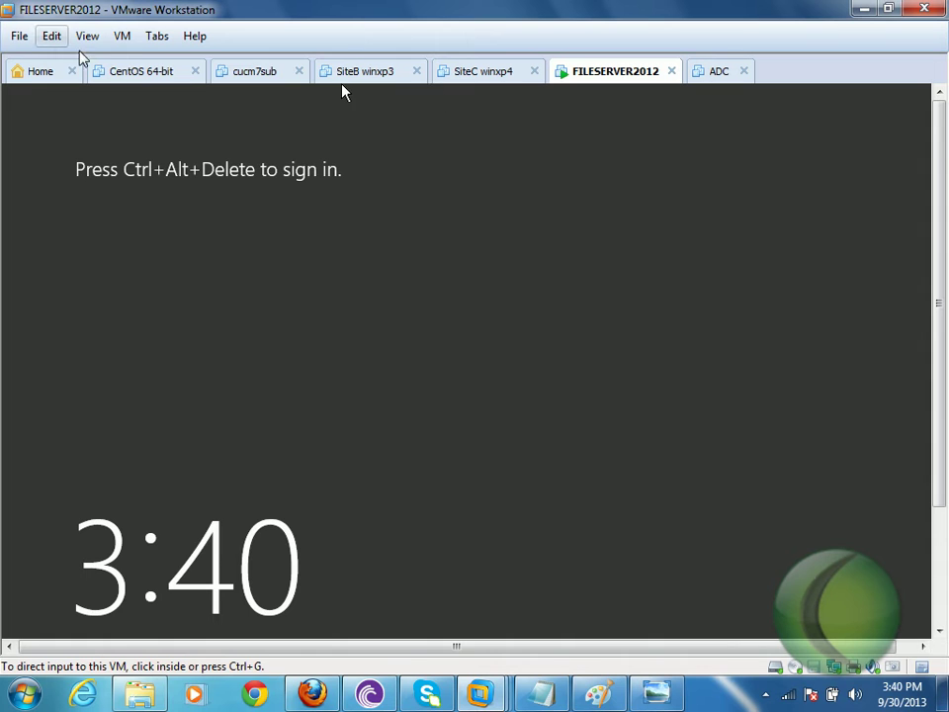
Bring up the FILESERVER2012 sign-in prompt and sign in to the TEST\Administrator account with its password.
{"action": "left_click", "coordinate": [127, 38]}
{"action": "left_click", "coordinate": [180, 131]}
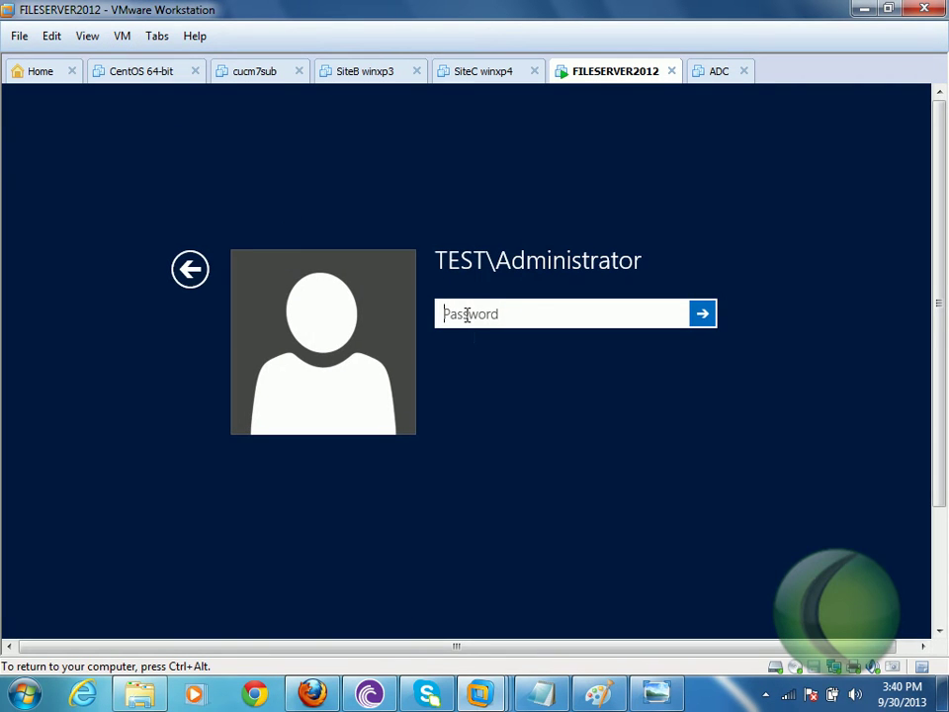
{"action": "type", "text": "•••••••"}
{"action": "key", "text": "Return"}
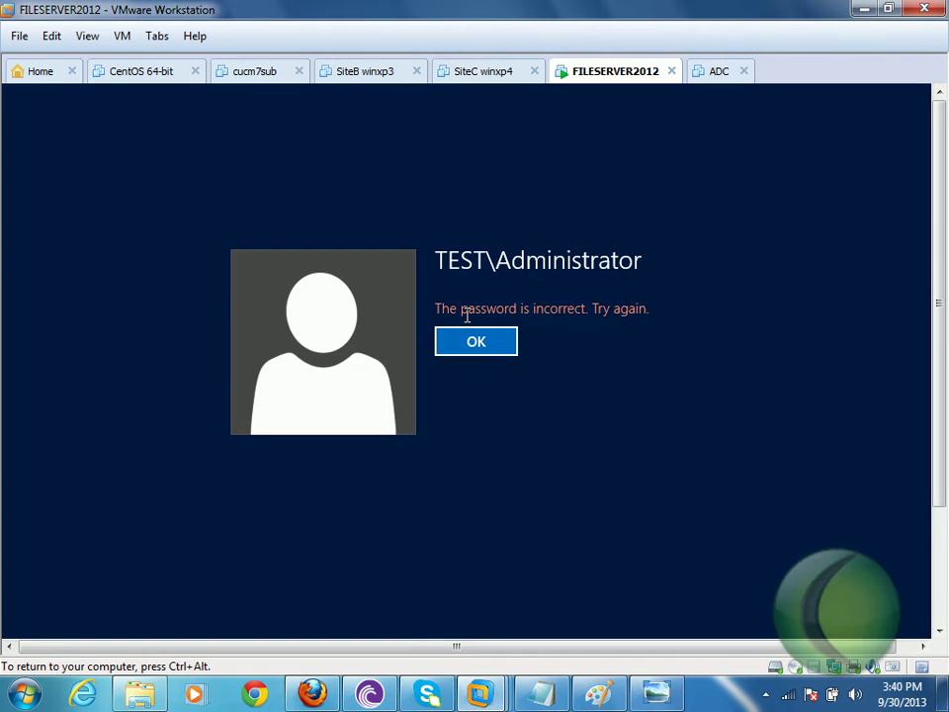
{"action": "key", "text": "Return"}
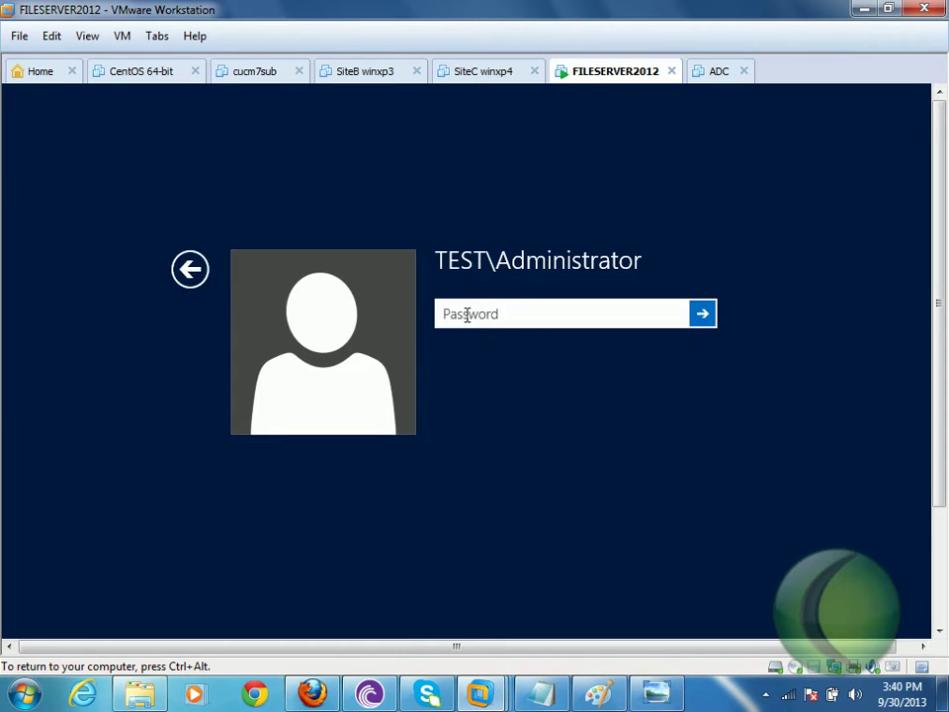
{"action": "type", "text": "••••••••"}
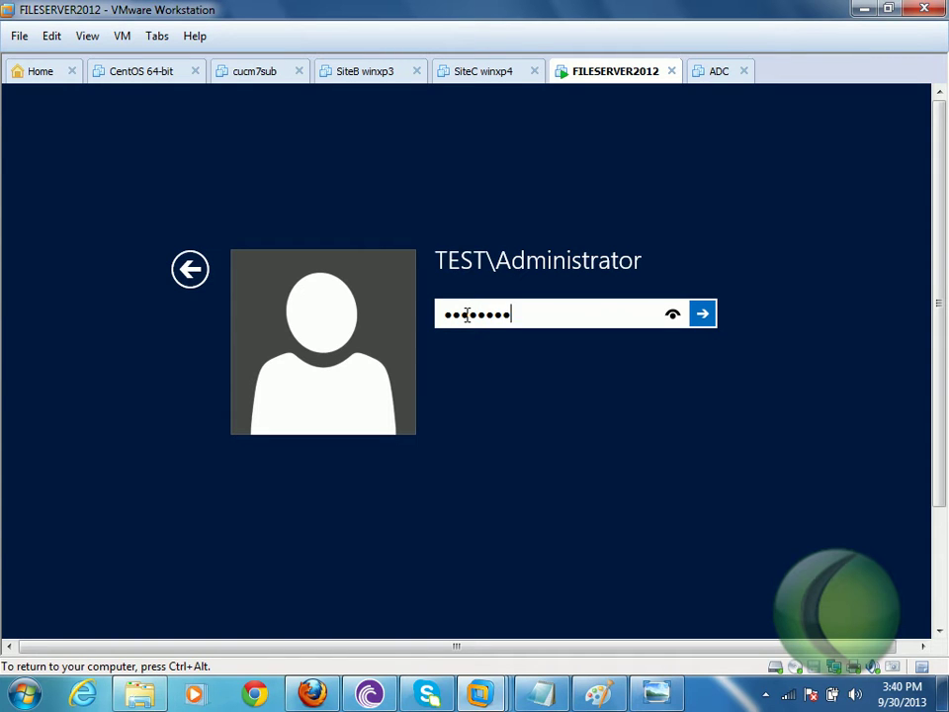
{"action": "type", "text": "•"}
{"action": "key", "text": "Return"}
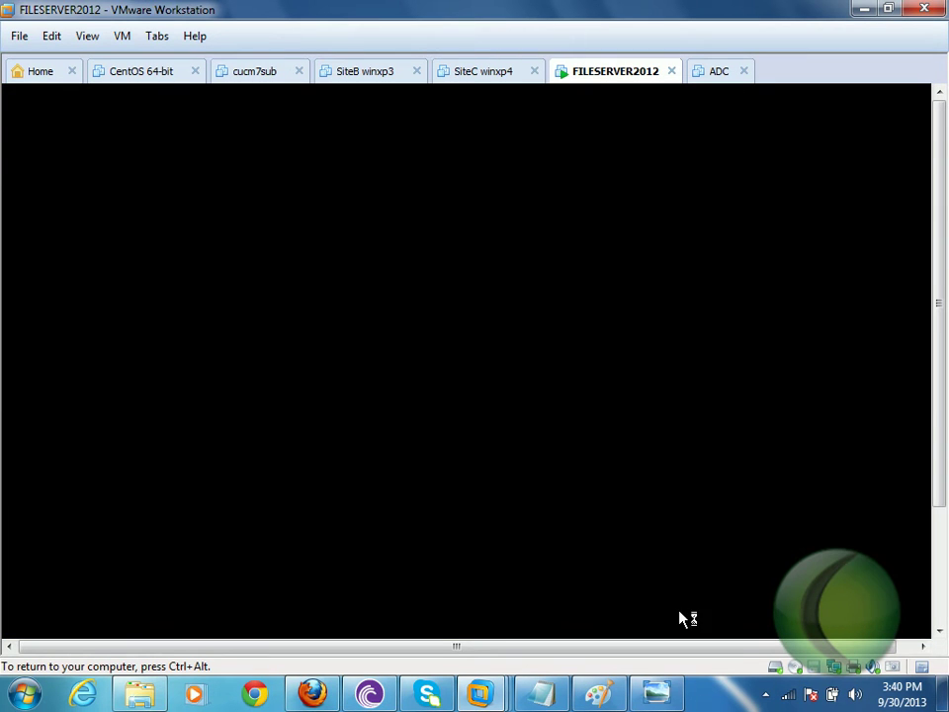
Dismiss the Shutdown Event Tracker on the server without submitting a reason.
{"action": "left_click", "coordinate": [759, 694]}
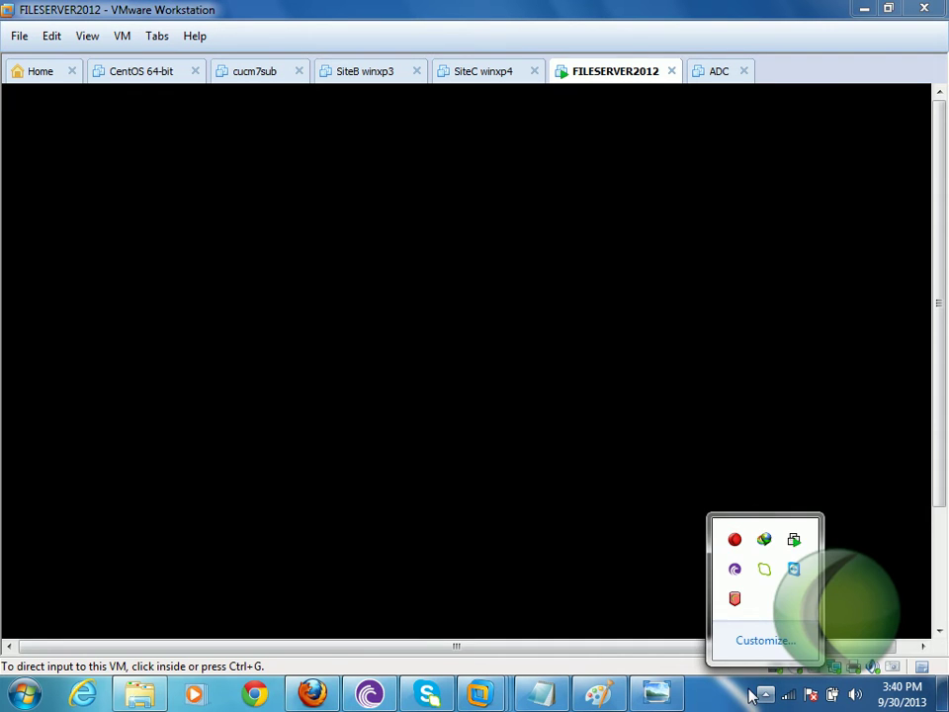
{"action": "left_click", "coordinate": [729, 695]}
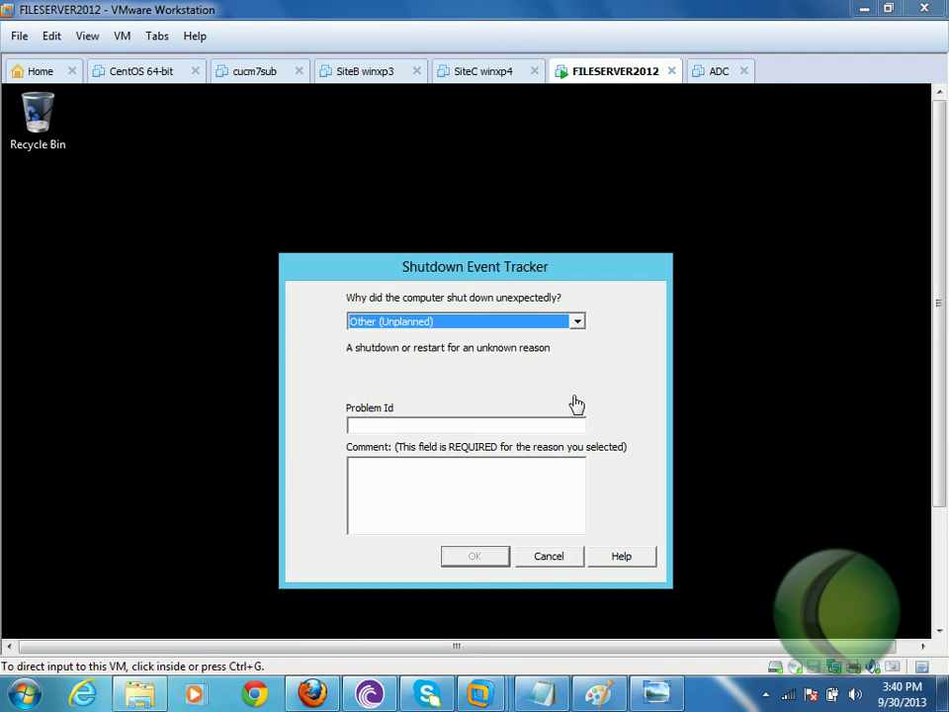
{"action": "left_click", "coordinate": [561, 559]}
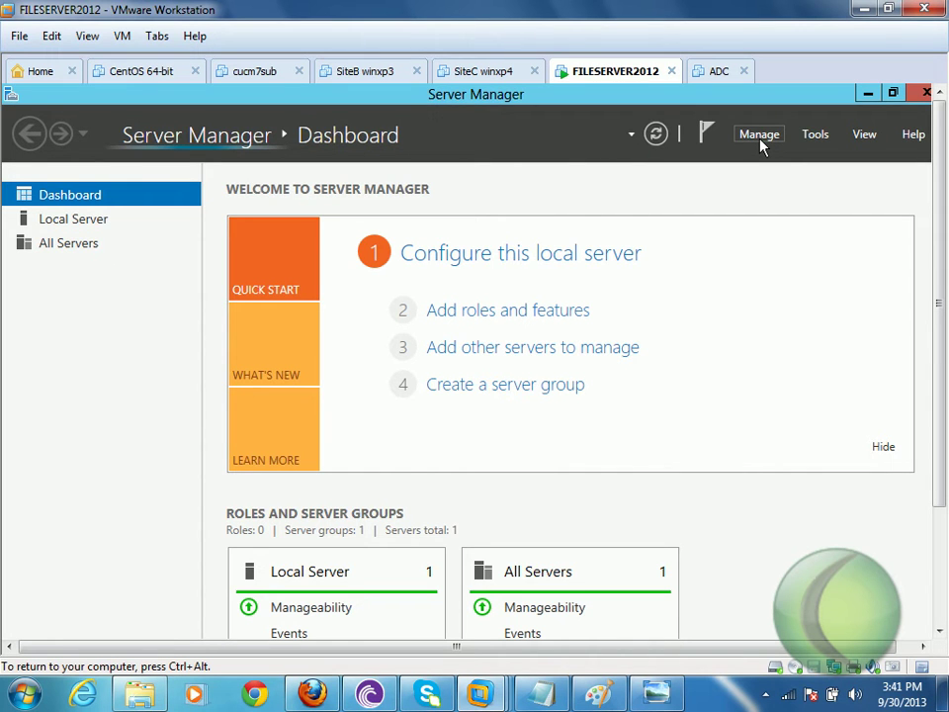
Try to start the Add Roles and Features Wizard from Server Manager and dismiss the inventory notice.
{"action": "left_click", "coordinate": [760, 136]}
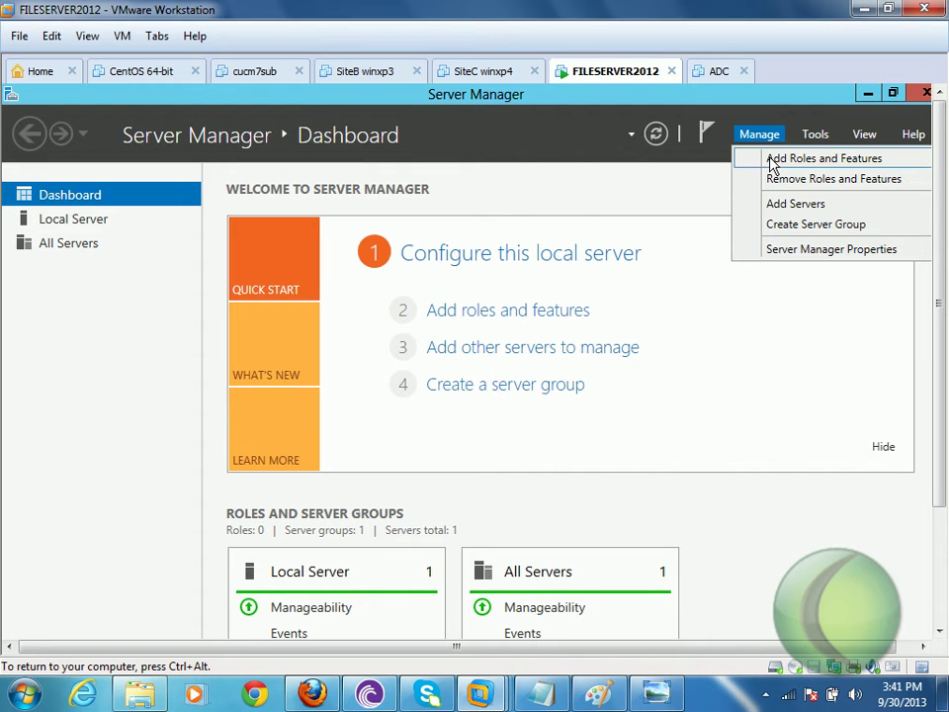
{"action": "left_click", "coordinate": [772, 166]}
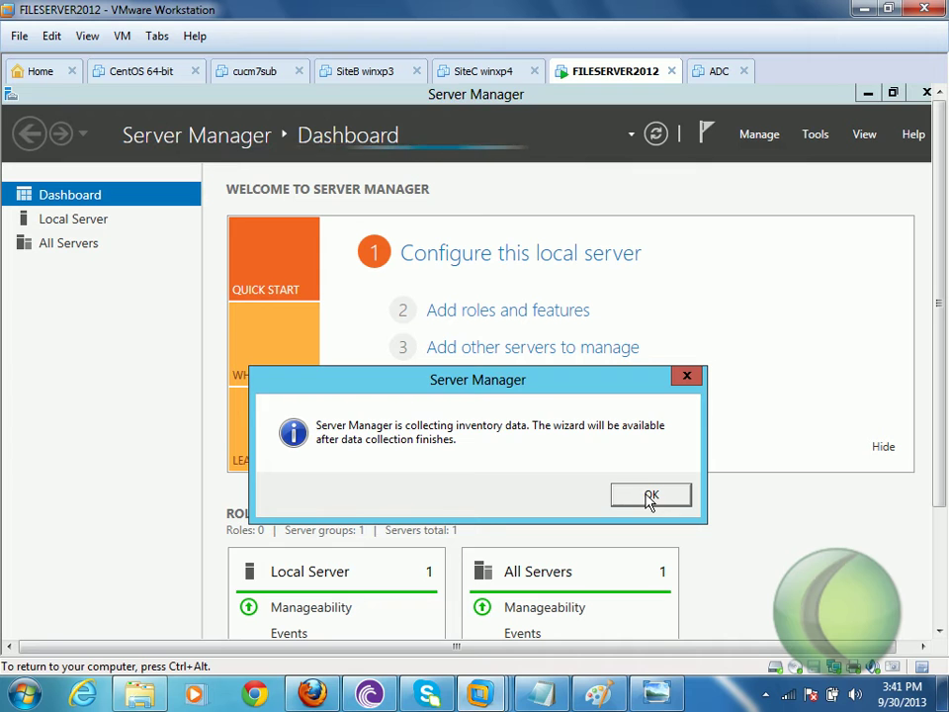
{"action": "left_click", "coordinate": [644, 495]}
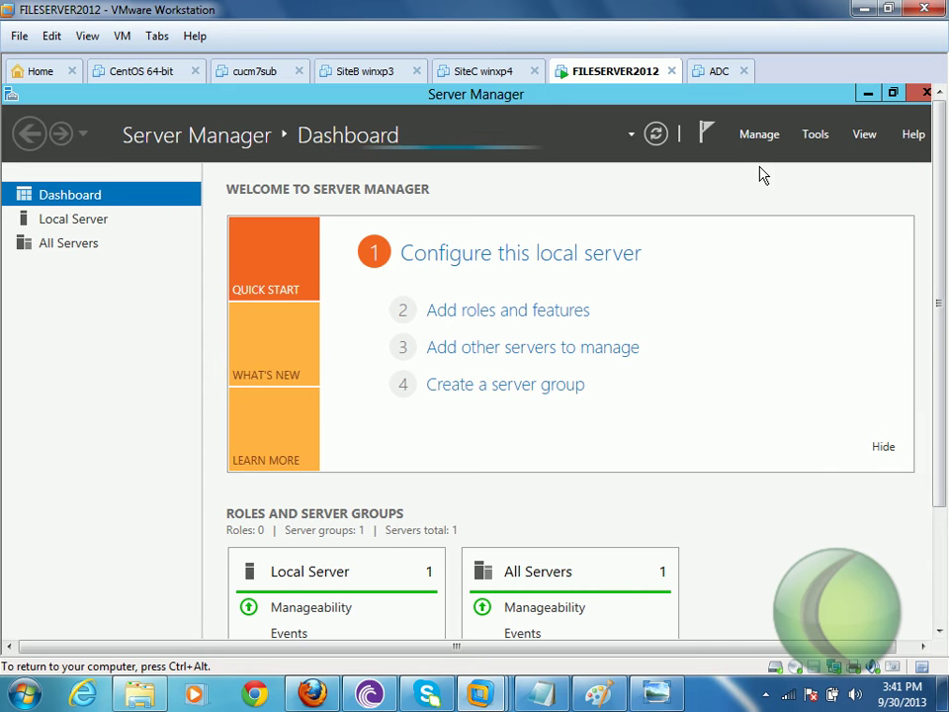
Check the host computer's CPU and memory usage in Windows Task Manager and close it again.
{"action": "scroll", "coordinate": [942, 531], "scroll_direction": "down", "scroll_amount": 3}
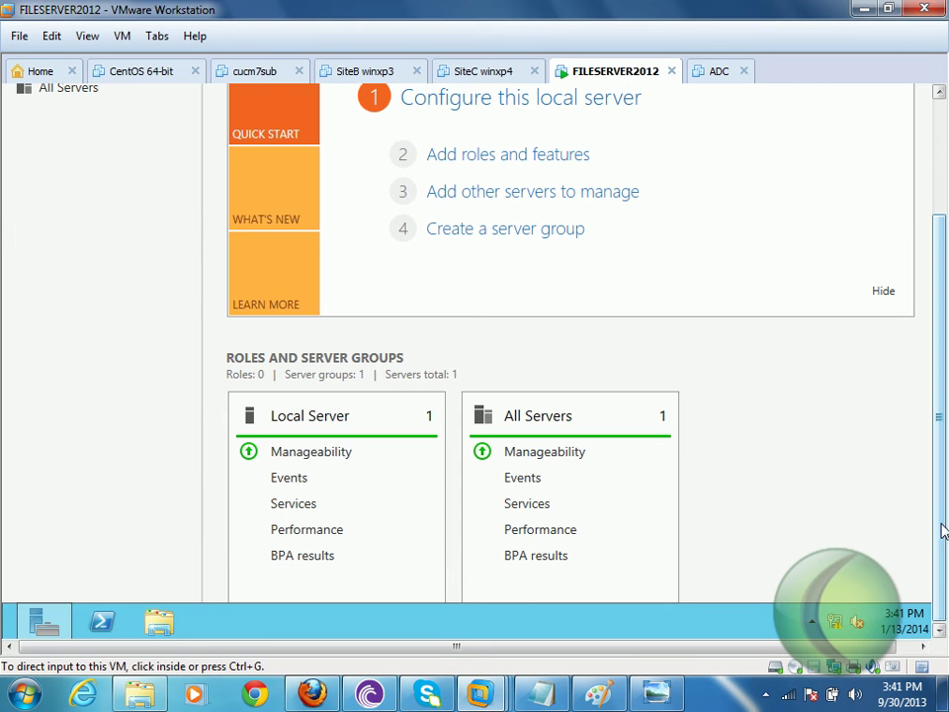
{"action": "left_click", "coordinate": [936, 145]}
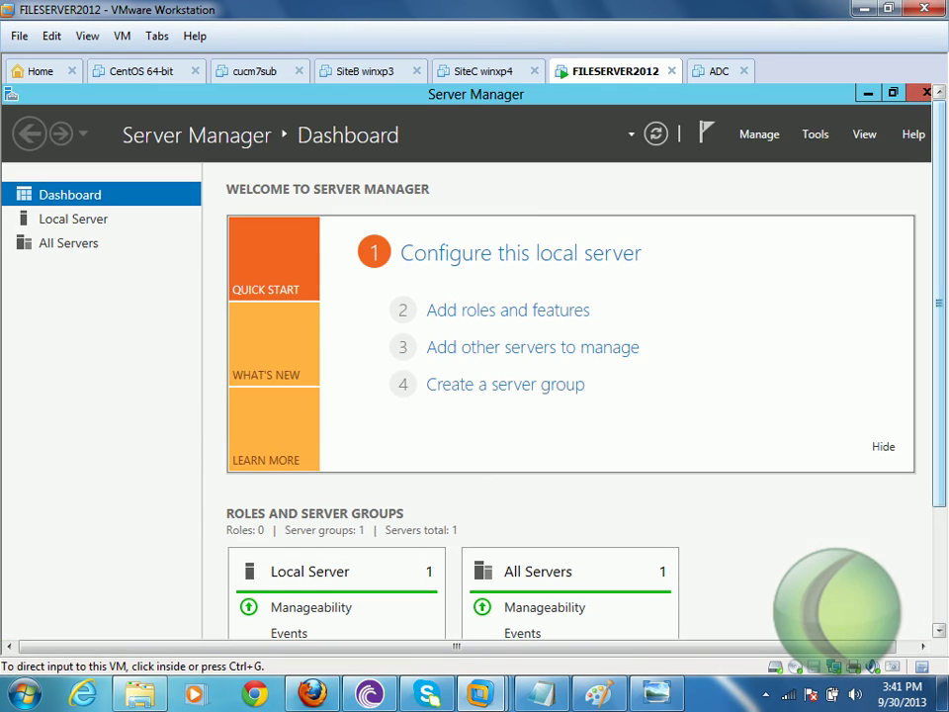
{"action": "right_click", "coordinate": [723, 704]}
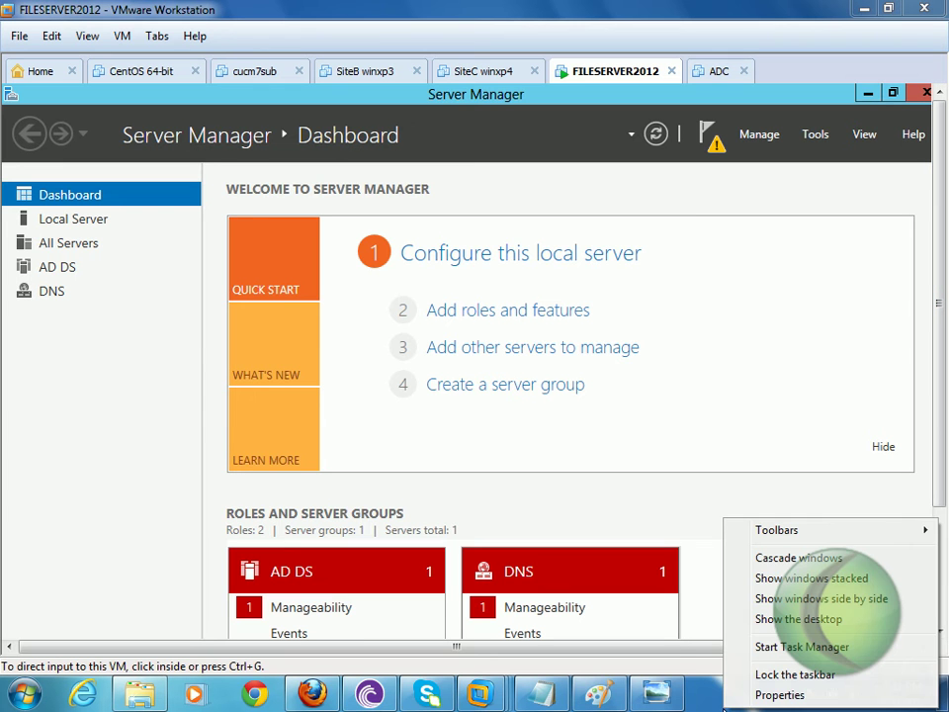
{"action": "left_click", "coordinate": [746, 648]}
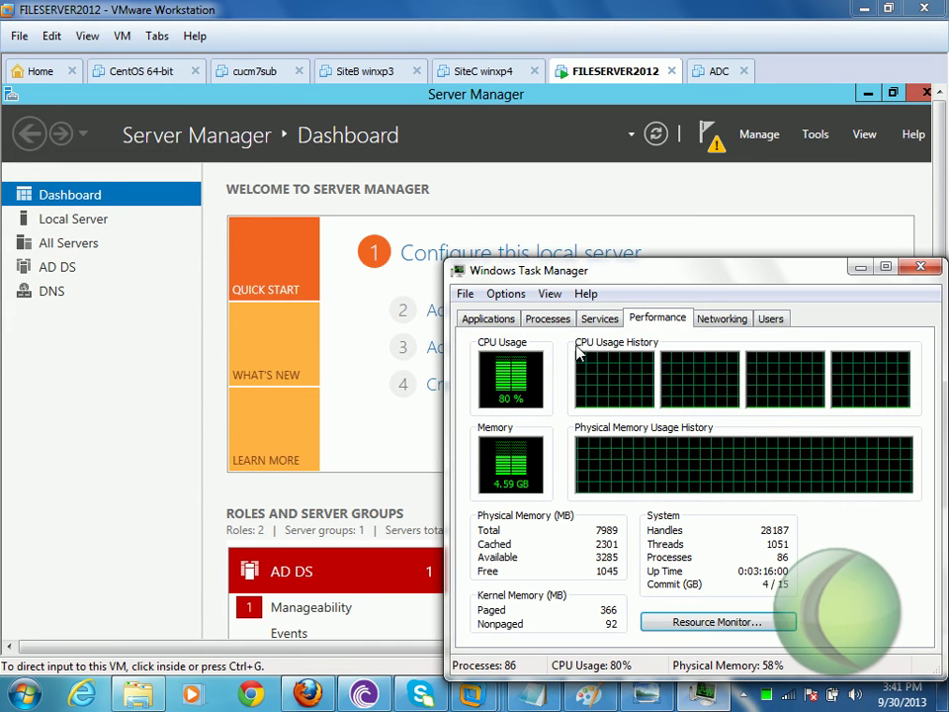
{"action": "left_click", "coordinate": [920, 268]}
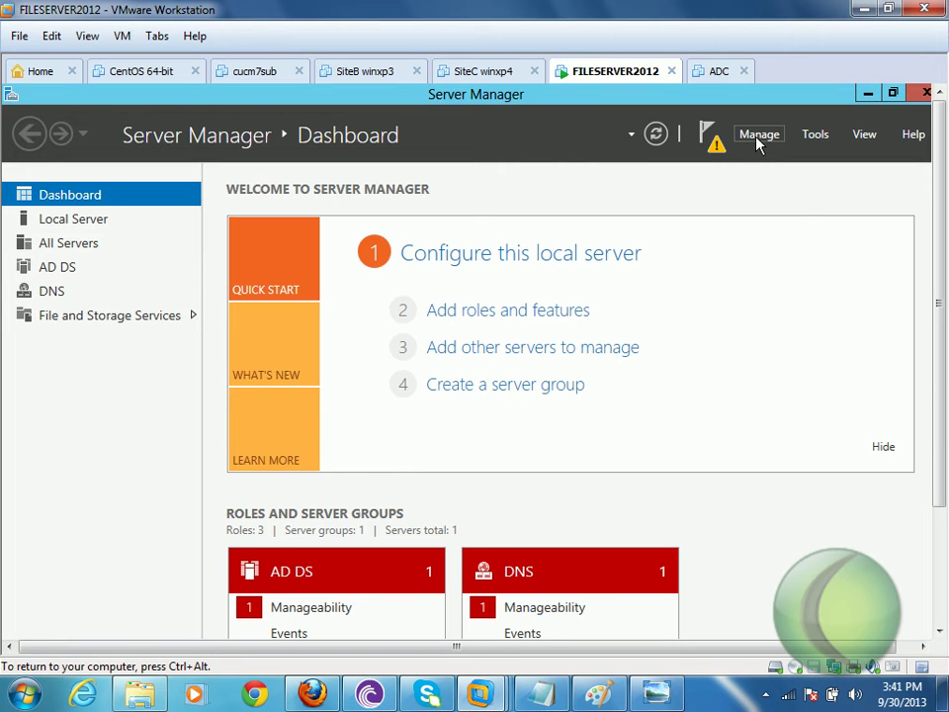
Start the Add Roles and Features Wizard and proceed to the server roles with FILESERVER.test.local as the destination server.
{"action": "left_click", "coordinate": [759, 138]}
{"action": "left_click", "coordinate": [758, 162]}
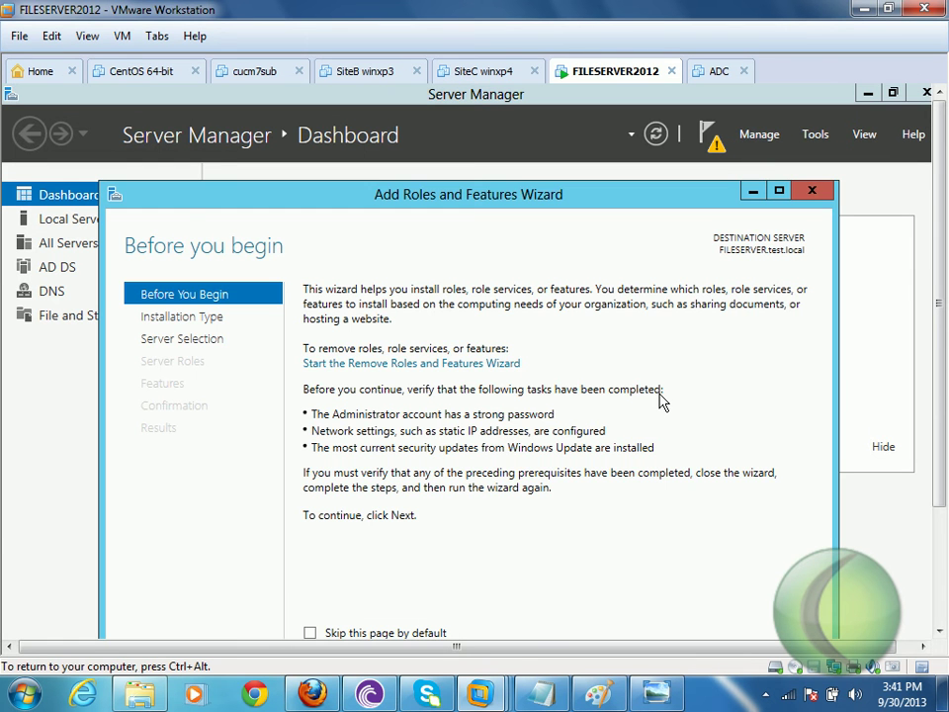
{"action": "left_click", "coordinate": [939, 630]}
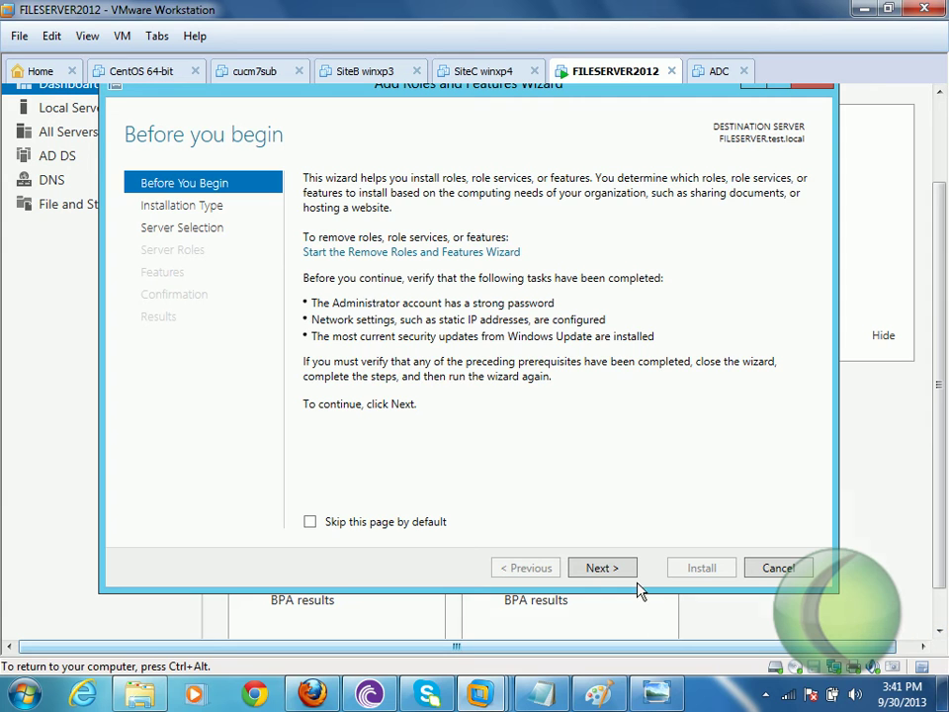
{"action": "left_click", "coordinate": [625, 572]}
{"action": "left_click", "coordinate": [625, 571]}
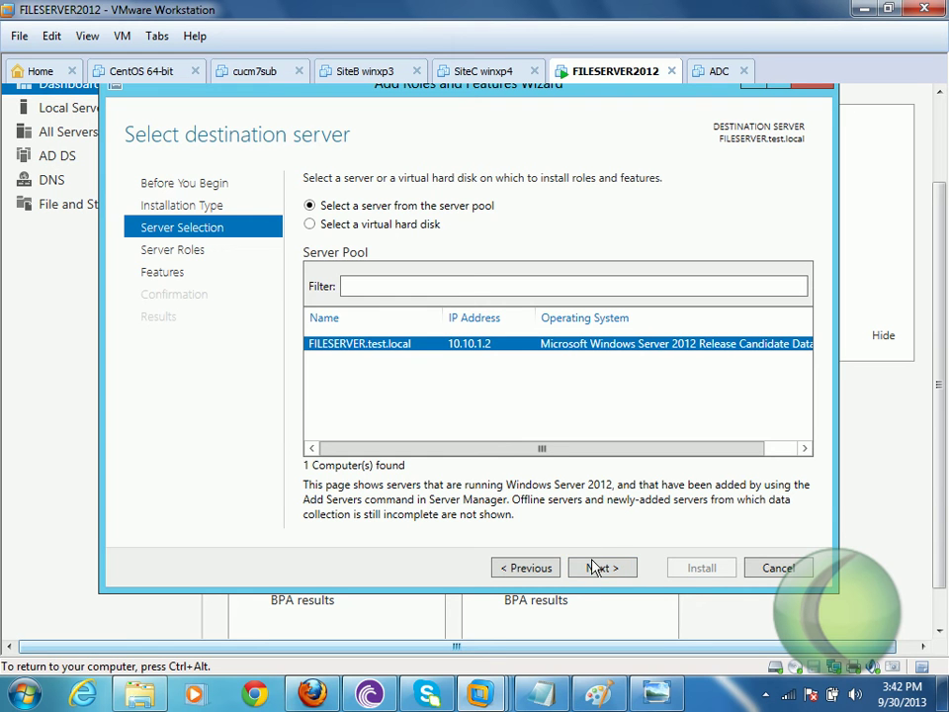
{"action": "left_click", "coordinate": [599, 570]}
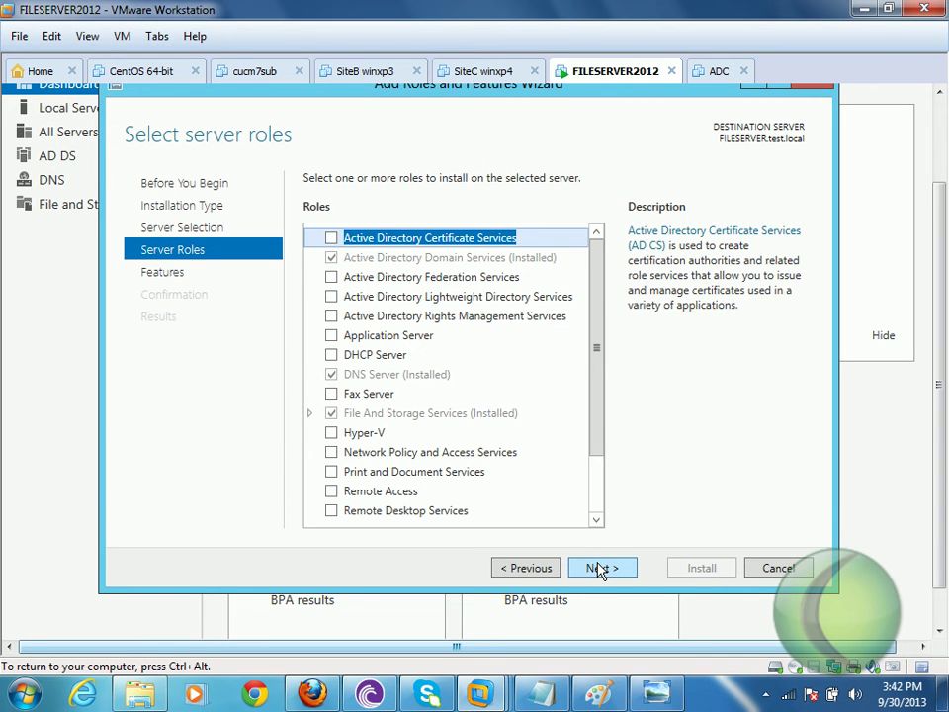
Select the DHCP Server role, leave the optional features at their defaults, and start the installation.
{"action": "left_click", "coordinate": [333, 357]}
{"action": "left_click", "coordinate": [502, 491]}
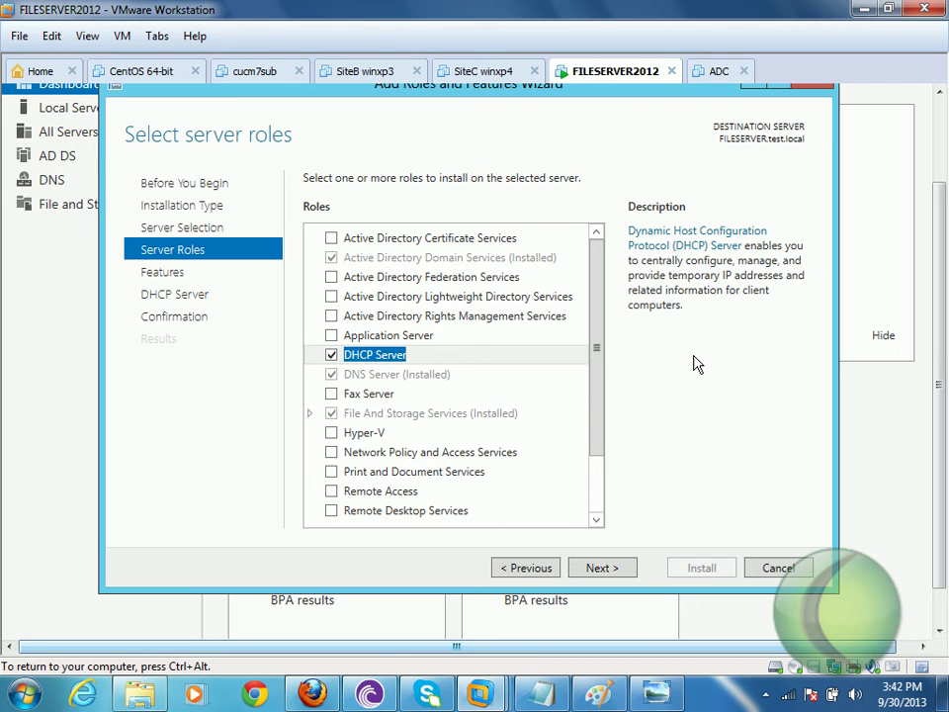
{"action": "left_click", "coordinate": [626, 569]}
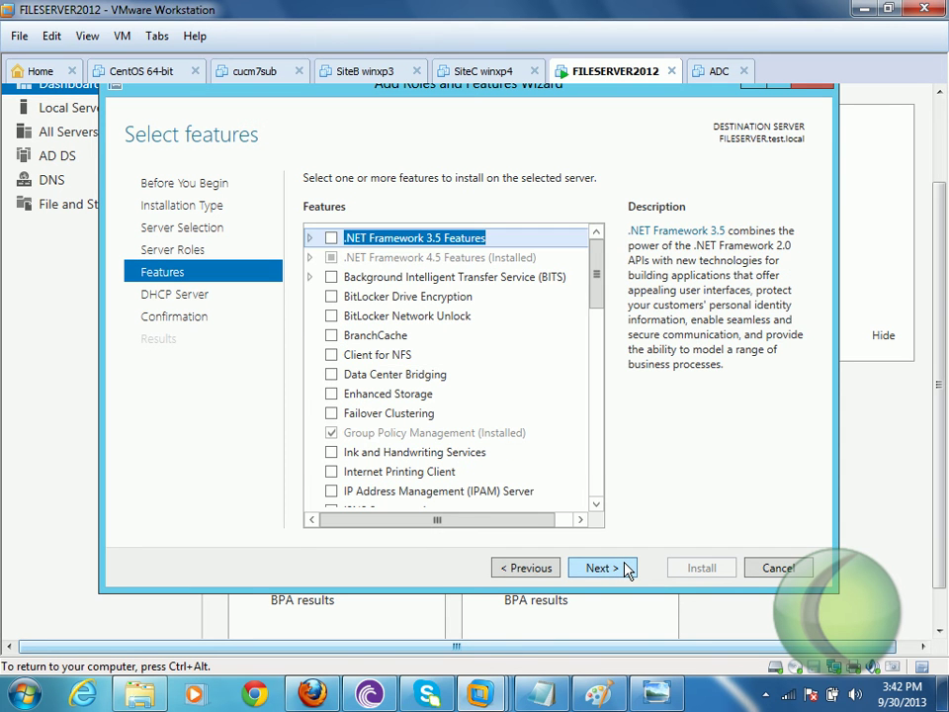
{"action": "left_click", "coordinate": [625, 569]}
{"action": "left_click", "coordinate": [625, 568]}
{"action": "left_click", "coordinate": [673, 572]}
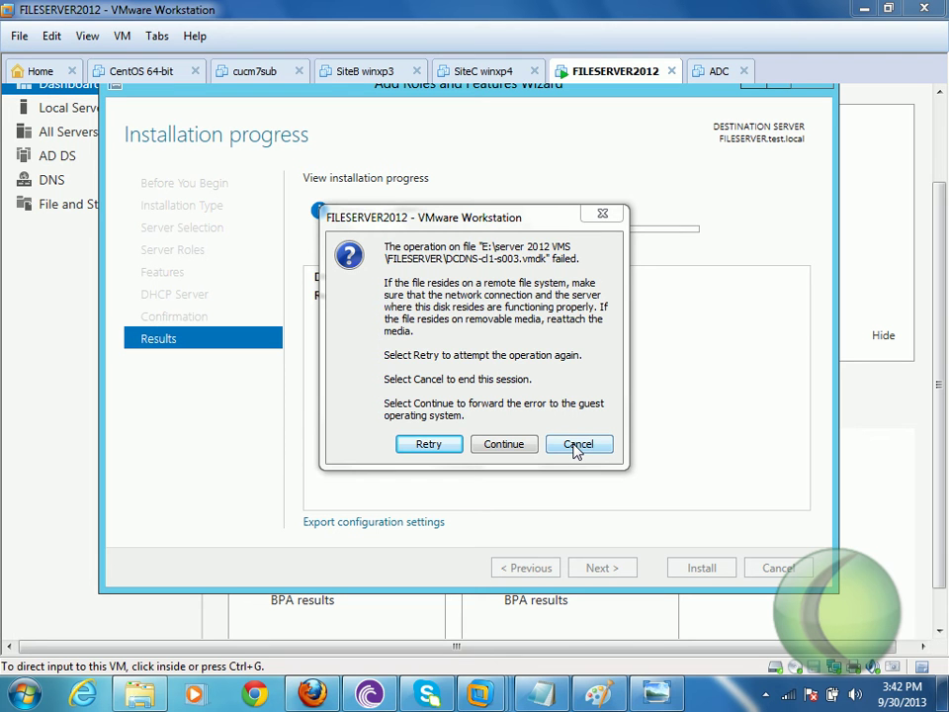
End the FILESERVER2012 session from the disk error dialog and examine the used and free space of Local Disk (E:).
{"action": "left_click", "coordinate": [521, 447]}
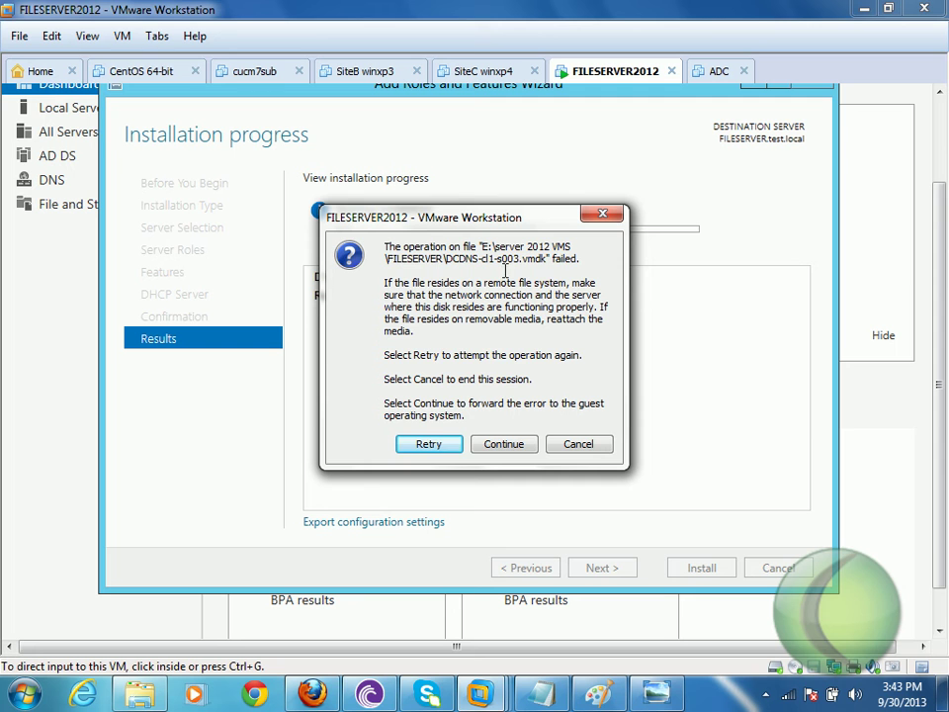
{"action": "left_click", "coordinate": [555, 444]}
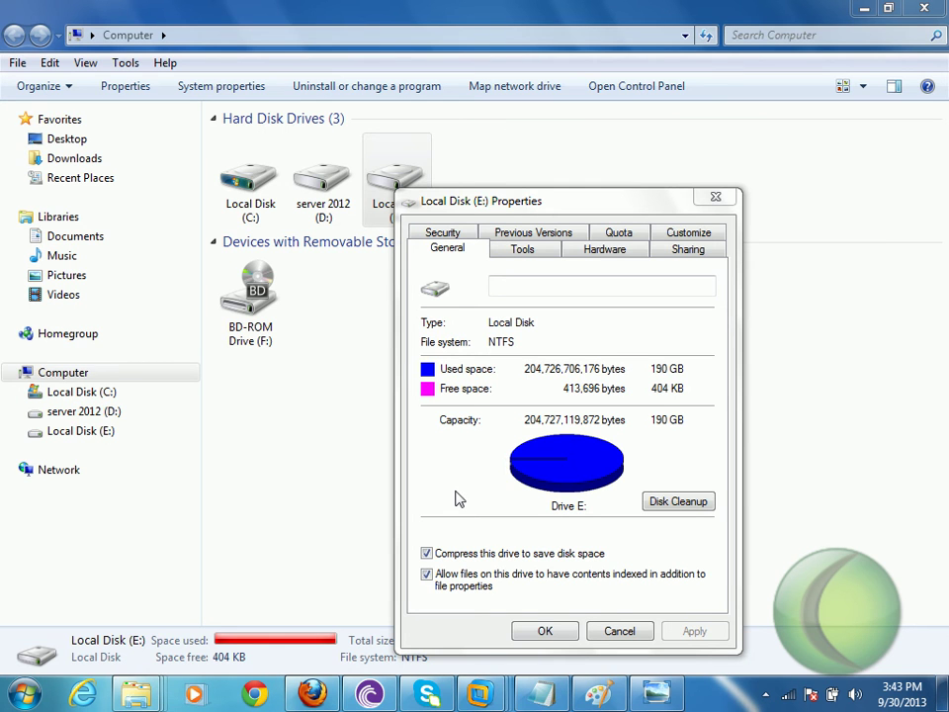
{"action": "left_click_drag", "start_coordinate": [458, 210], "coordinate": [576, 227]}
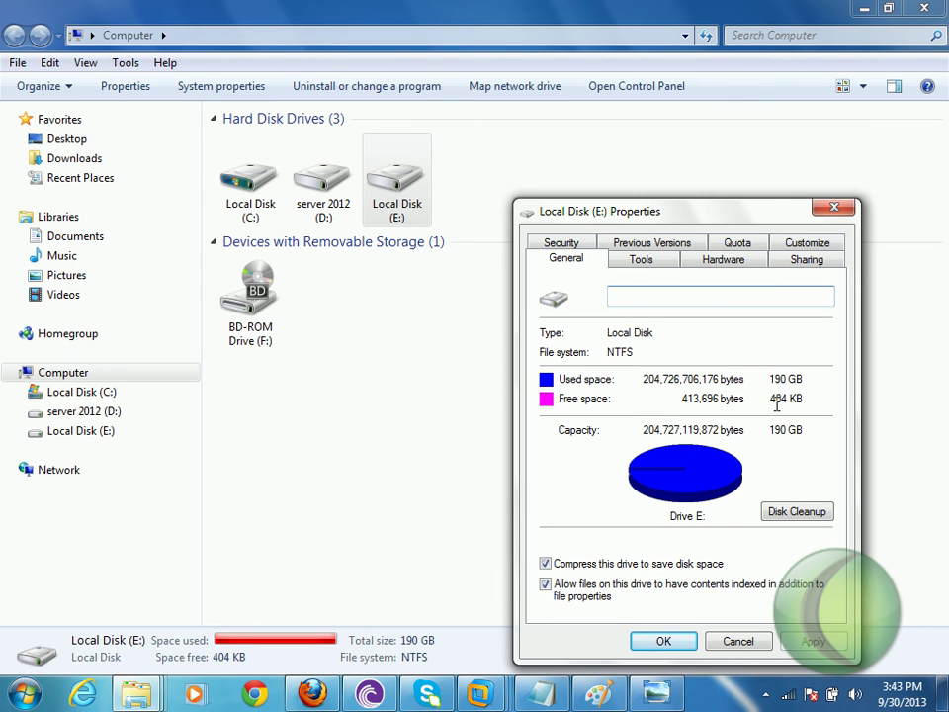
Close the Local Disk (E:) properties and move the CCNP Videos folder from Local Disk (E:) to server 2012 (D:).
{"action": "left_click", "coordinate": [732, 644]}
{"action": "double_click", "coordinate": [414, 193]}
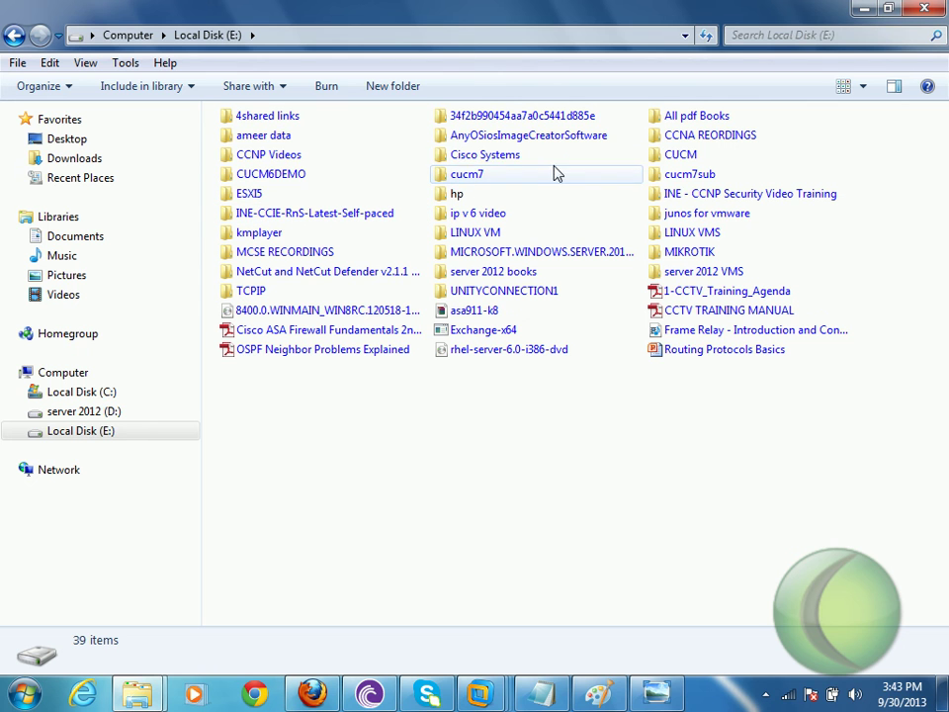
{"action": "left_click", "coordinate": [293, 158]}
{"action": "right_click", "coordinate": [292, 158]}
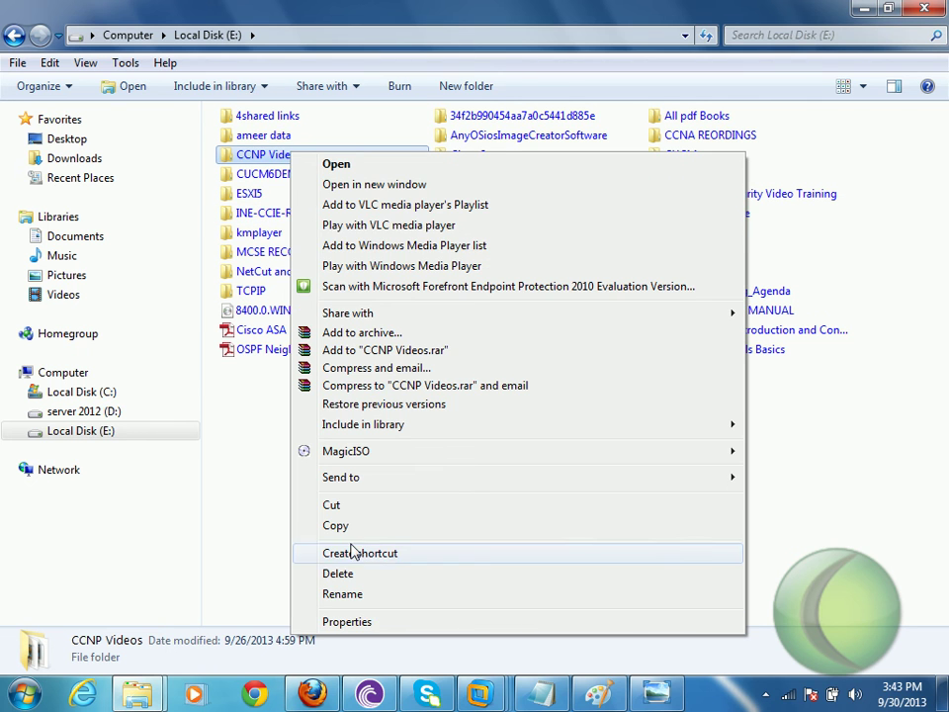
{"action": "left_click", "coordinate": [331, 505]}
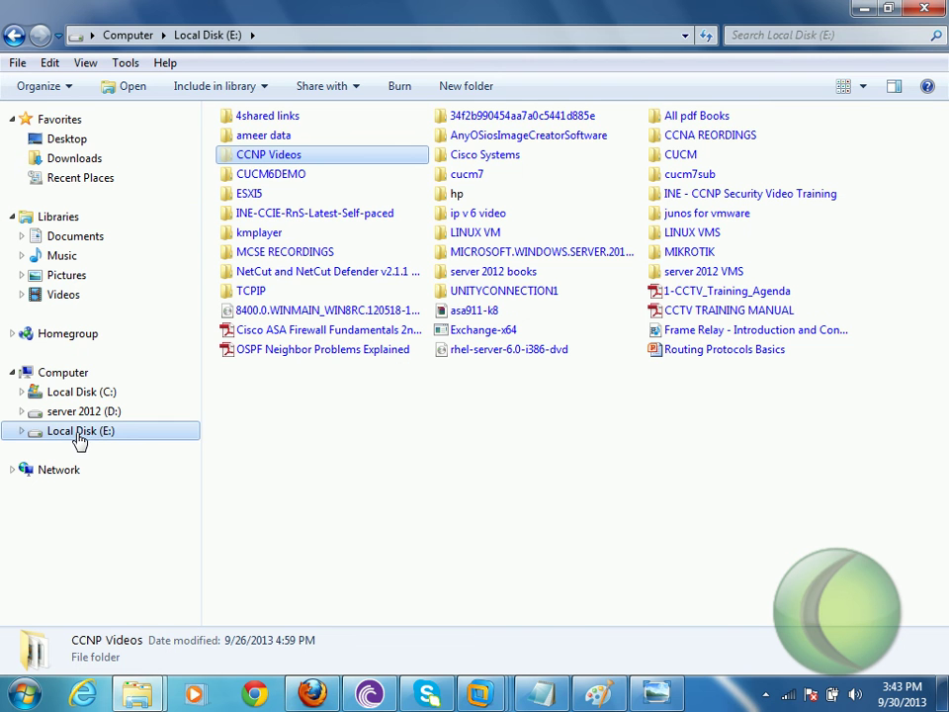
{"action": "left_click", "coordinate": [85, 414]}
{"action": "right_click", "coordinate": [313, 367]}
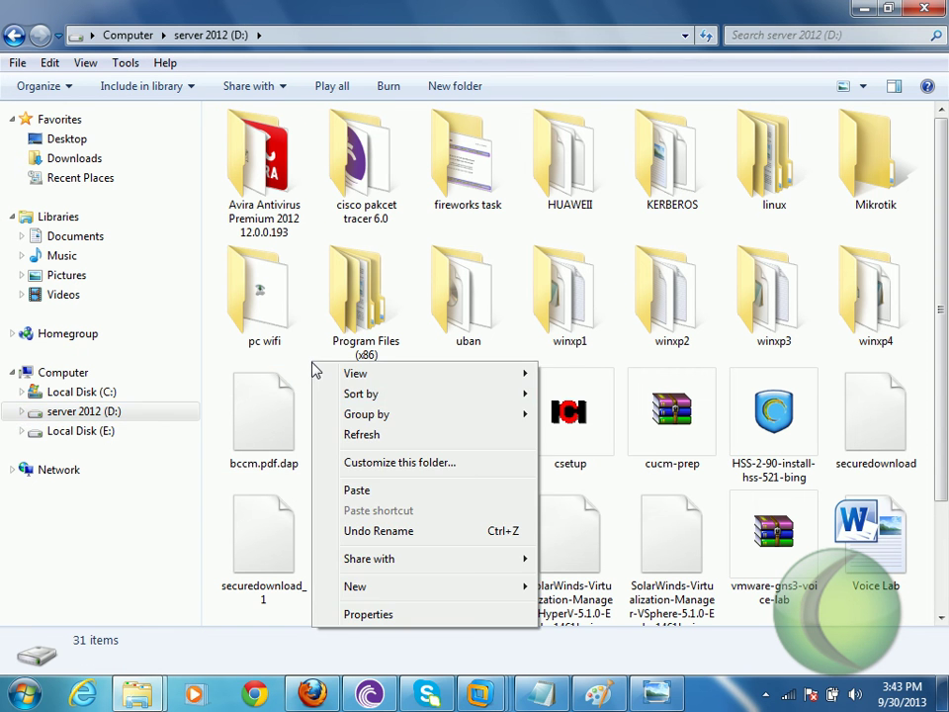
{"action": "left_click", "coordinate": [377, 492]}
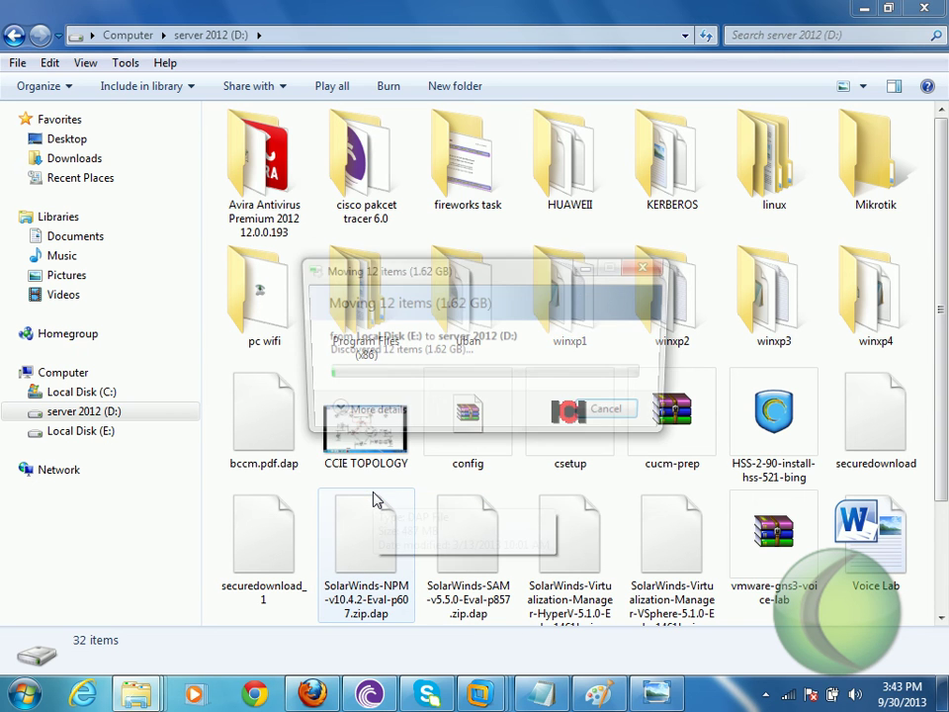
Minimize the move progress window and move the MCSE RECORDINGS folder from Local Disk (E:) to server 2012 (D:).
{"action": "left_click", "coordinate": [85, 415]}
{"action": "left_click", "coordinate": [85, 432]}
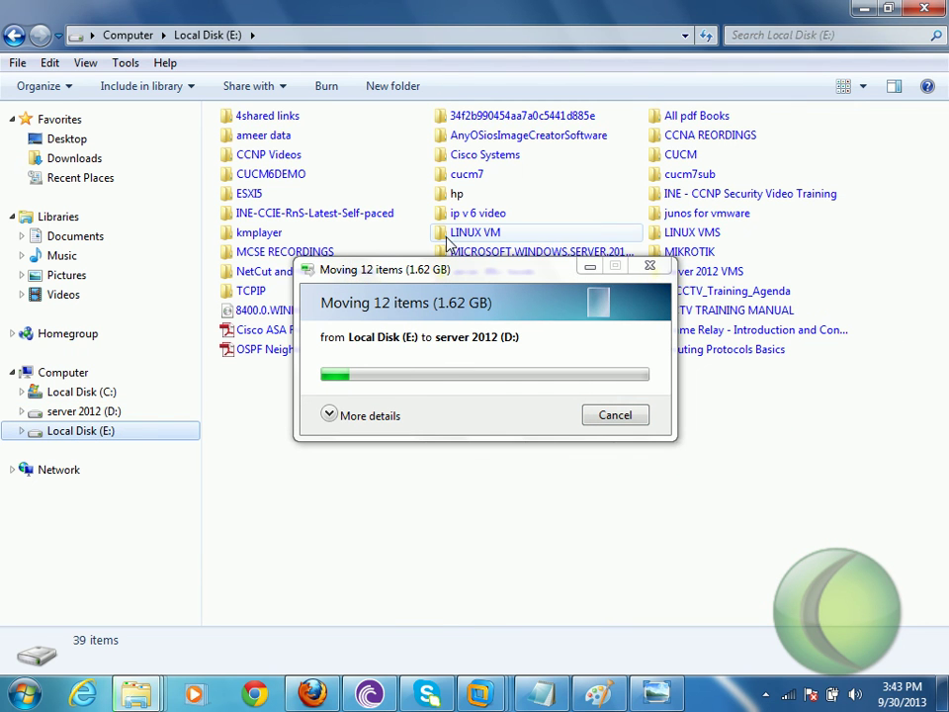
{"action": "left_click", "coordinate": [590, 267]}
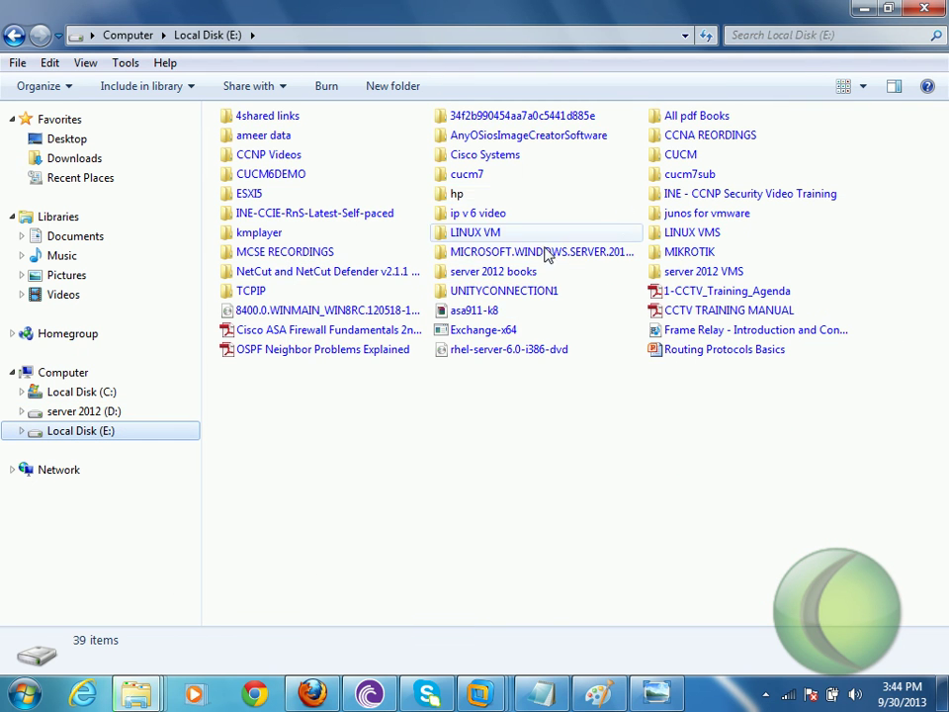
{"action": "left_click", "coordinate": [309, 259]}
{"action": "right_click", "coordinate": [308, 259]}
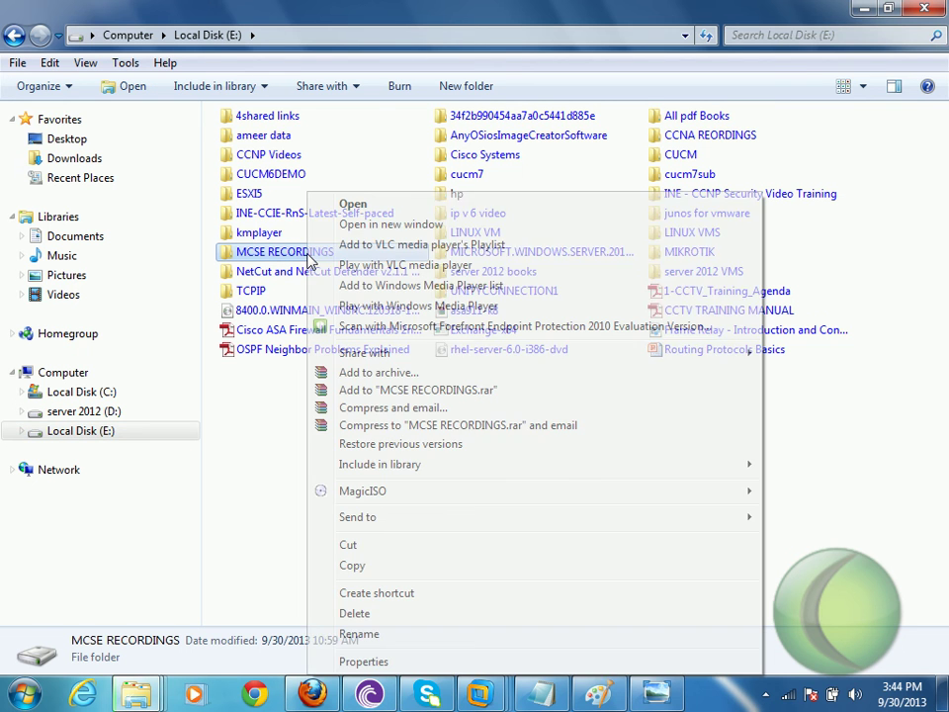
{"action": "left_click", "coordinate": [341, 545]}
{"action": "left_click", "coordinate": [81, 409]}
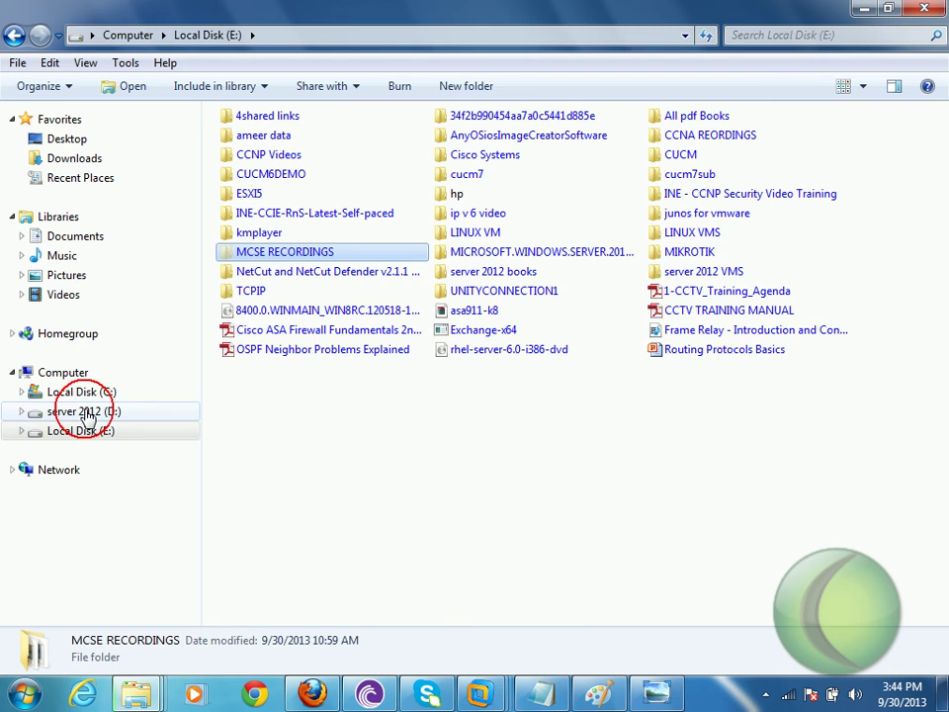
{"action": "right_click", "coordinate": [313, 394]}
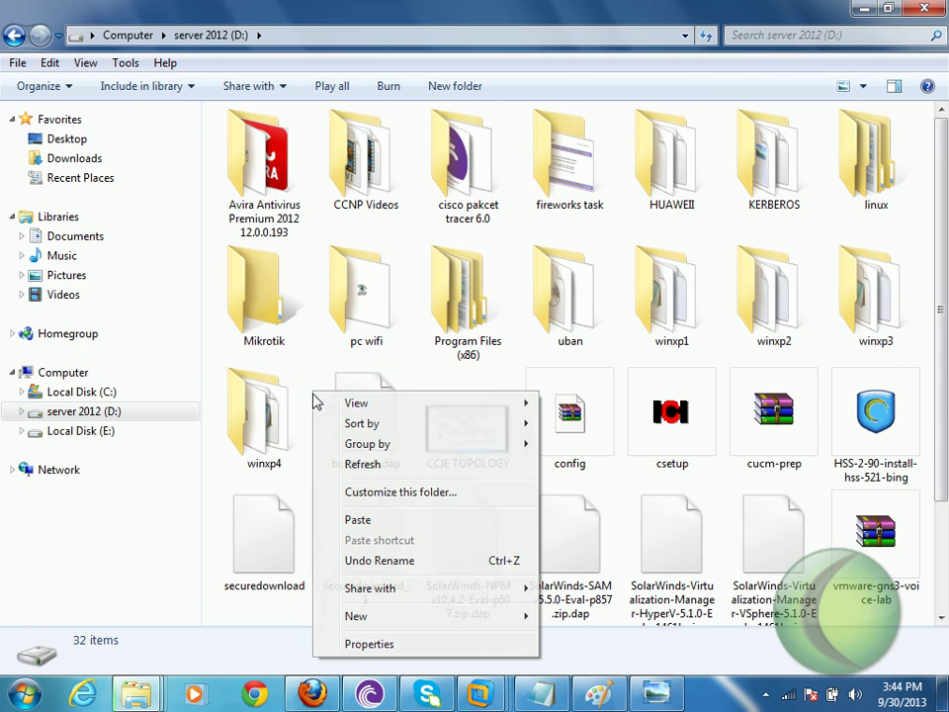
{"action": "left_click", "coordinate": [359, 519]}
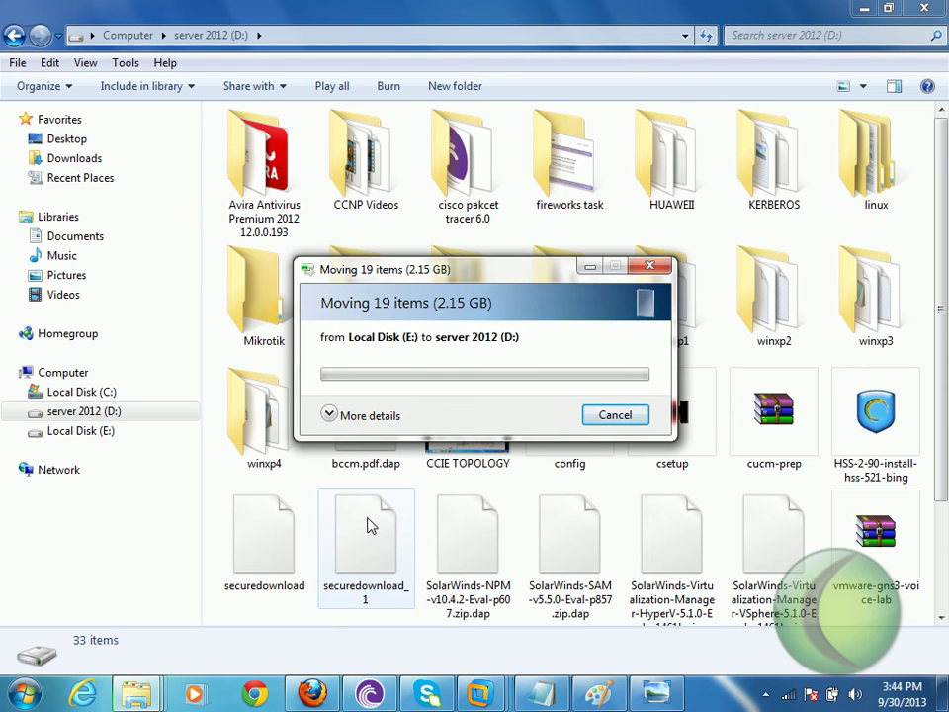
{"action": "left_click", "coordinate": [765, 694]}
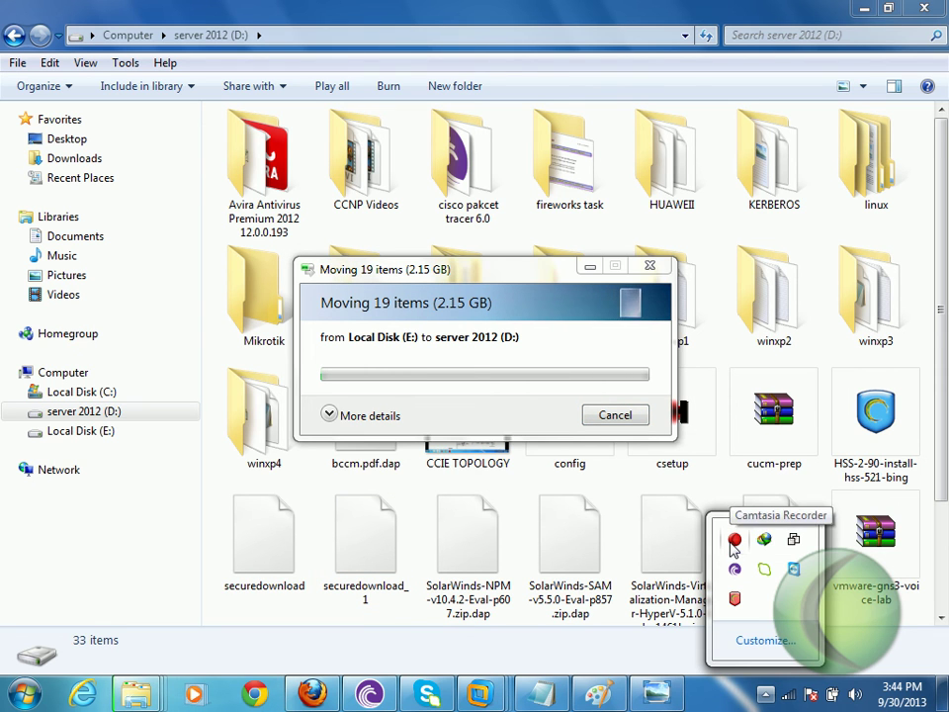
{"action": "left_click", "coordinate": [735, 539]}
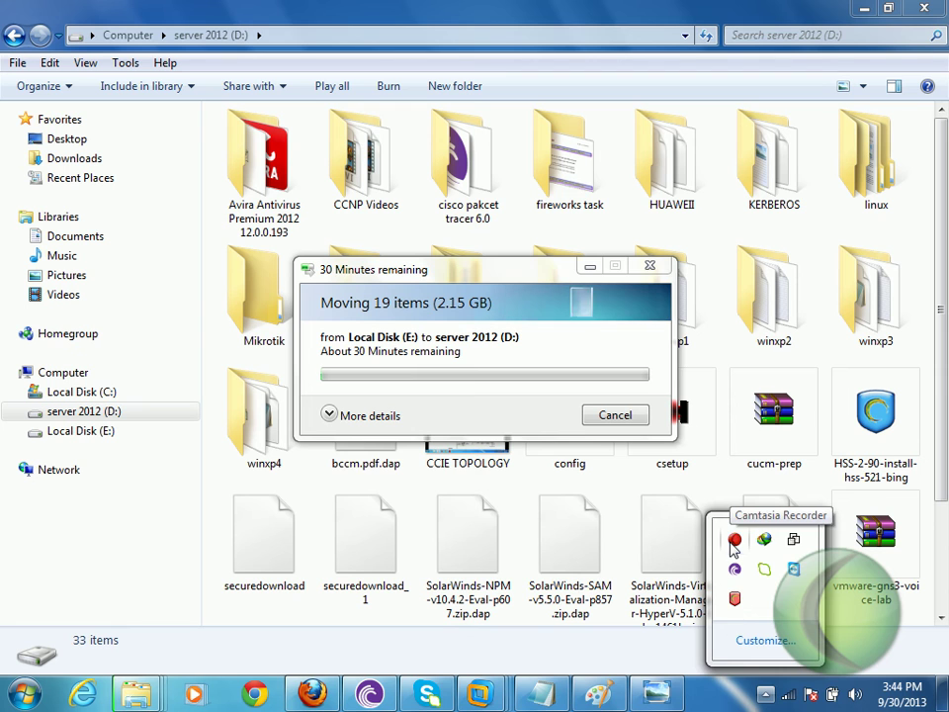